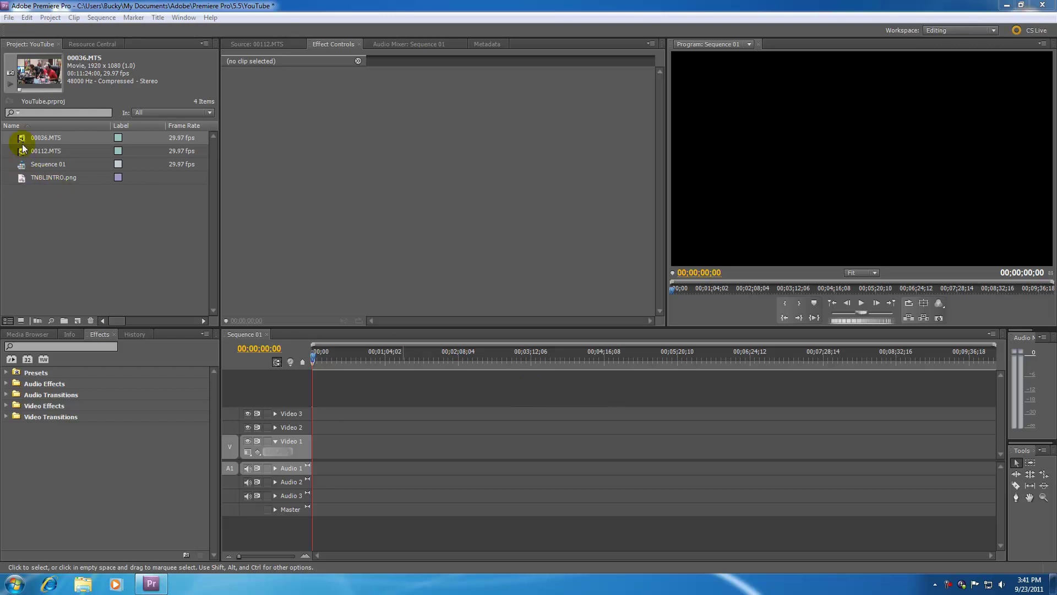
Place 00036.MTS at the start of Sequence 01 on Video 1 and Audio 1
left_click_drag(23, 140, 314, 447)
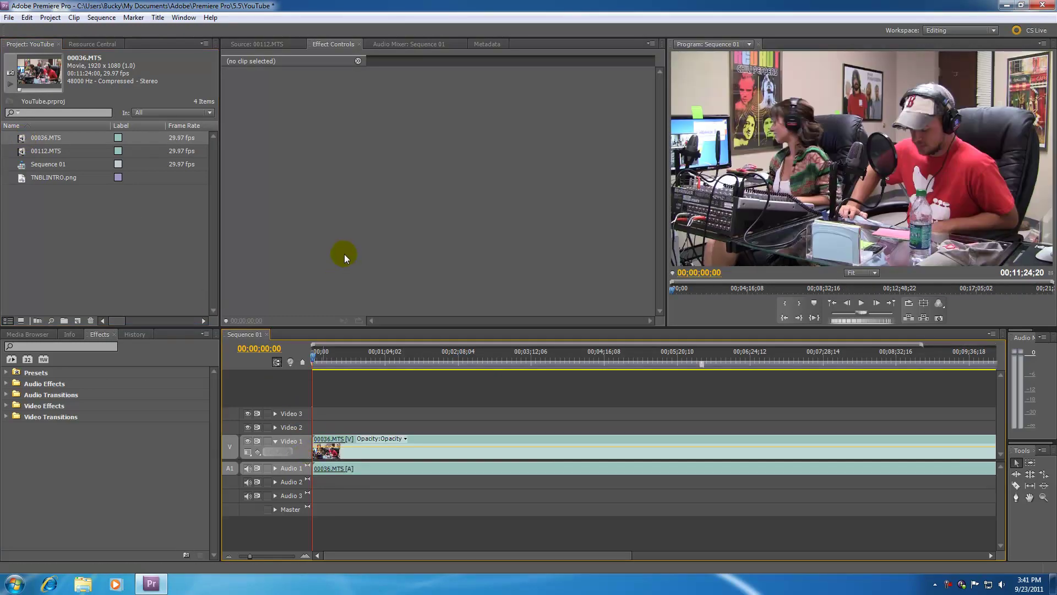
left_click(505, 441)
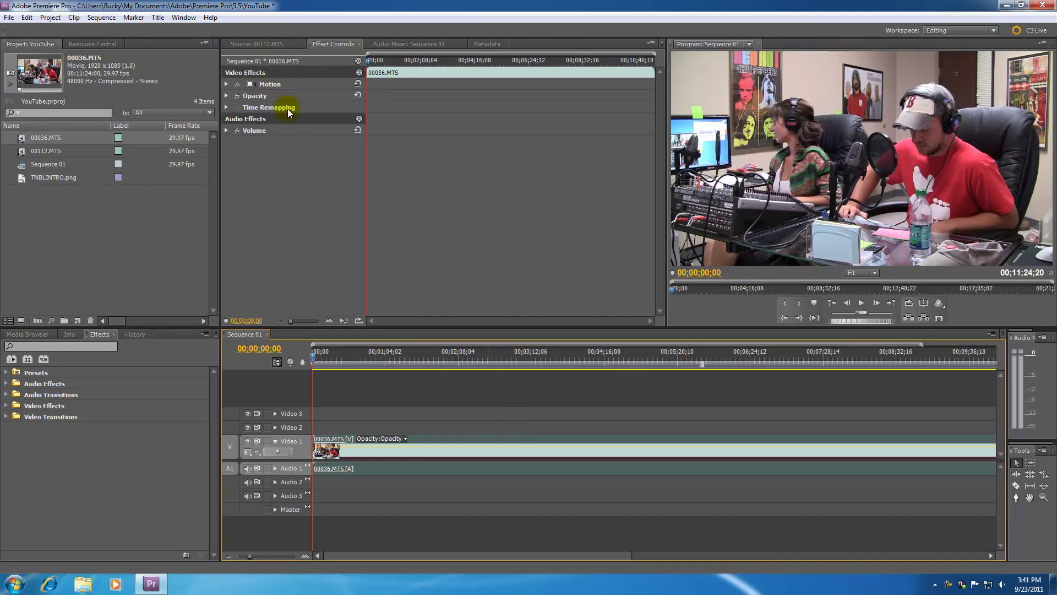
left_click(227, 95)
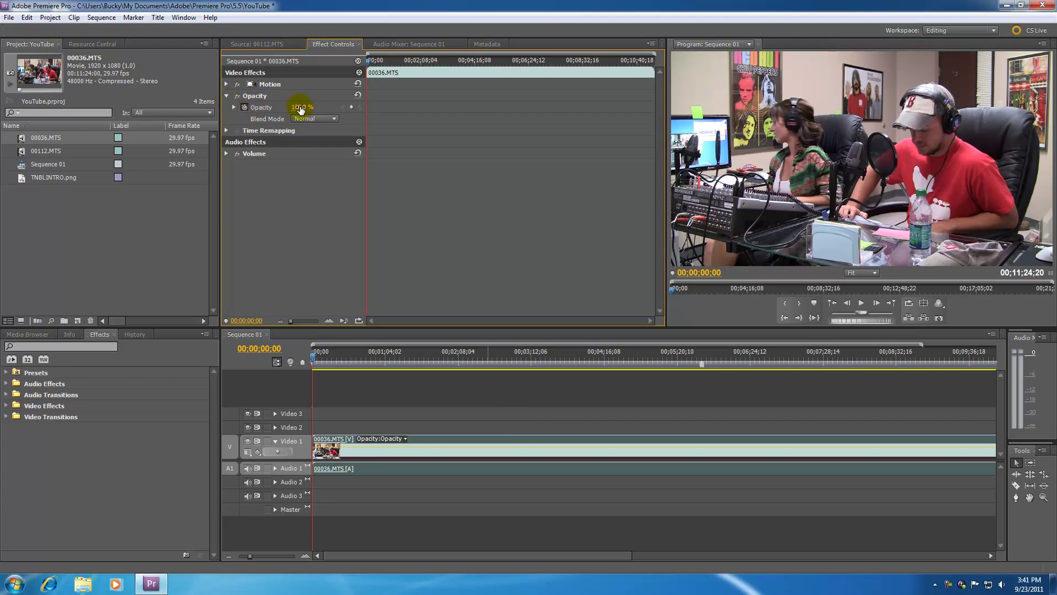
left_click_drag(300, 108, 259, 109)
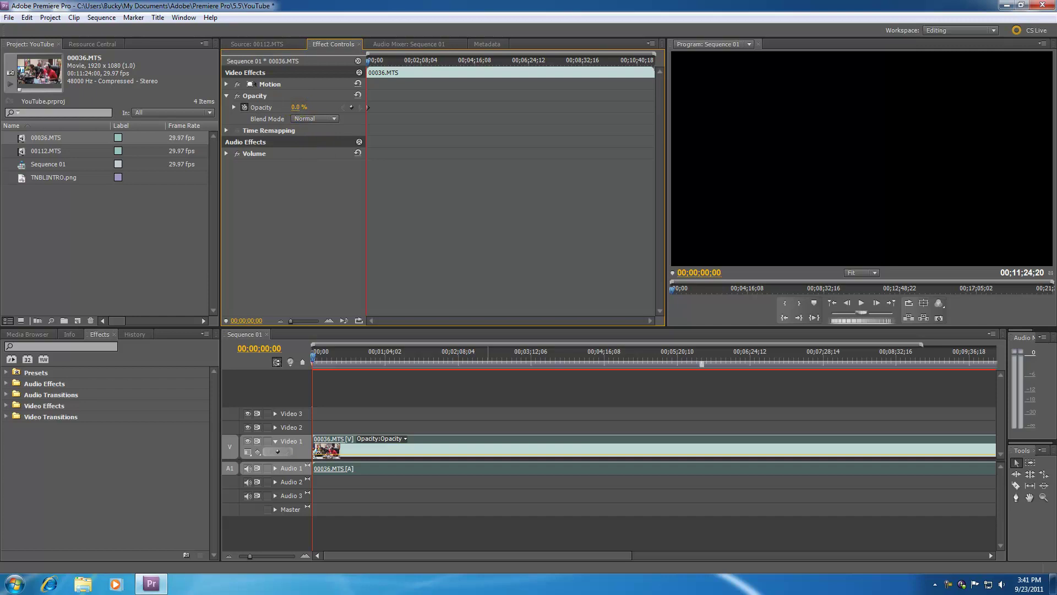
left_click_drag(297, 107, 352, 107)
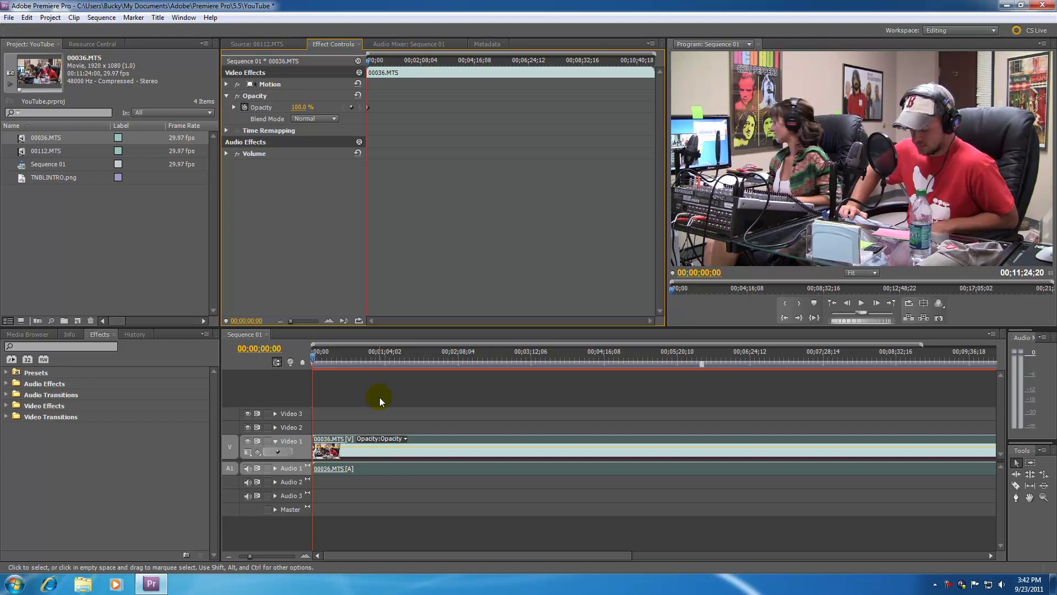
Insert TNBLINTRO.png at the start of Video 1 and butt 00036.MTS directly after it
left_click(339, 398)
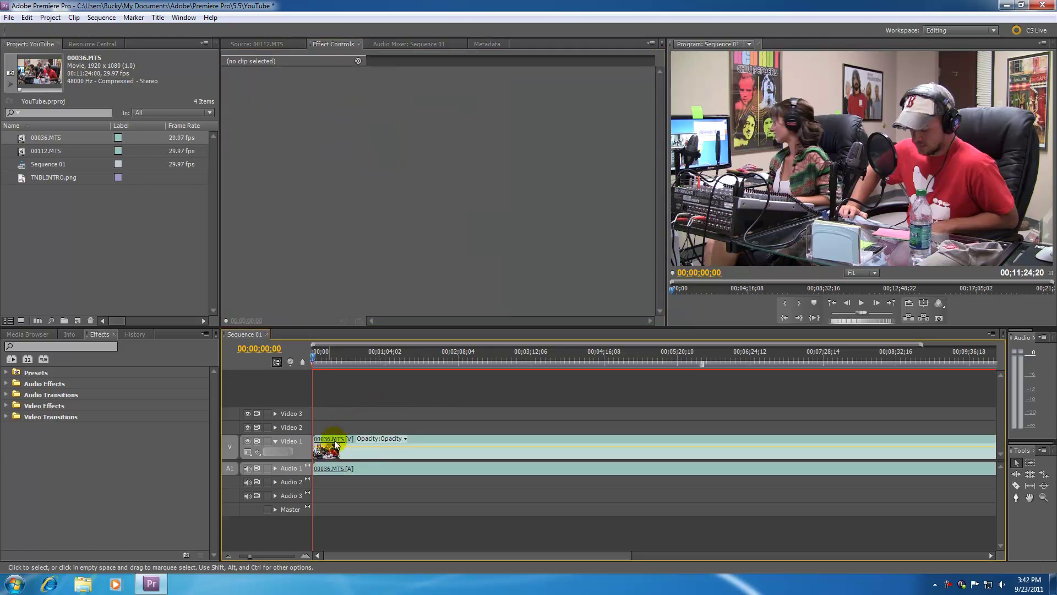
left_click(331, 444)
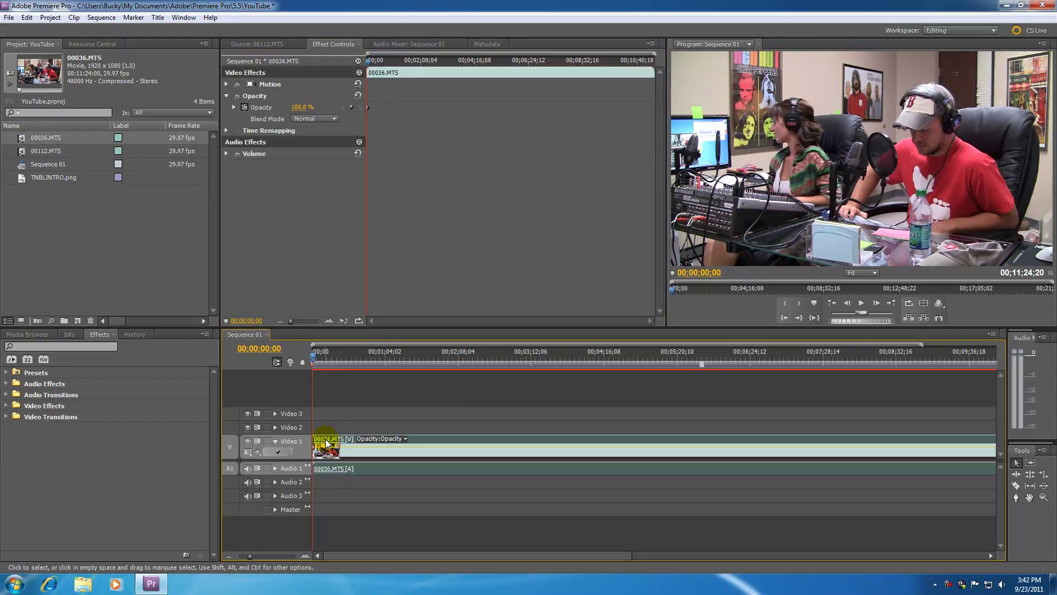
left_click_drag(326, 444, 417, 444)
left_click(24, 181)
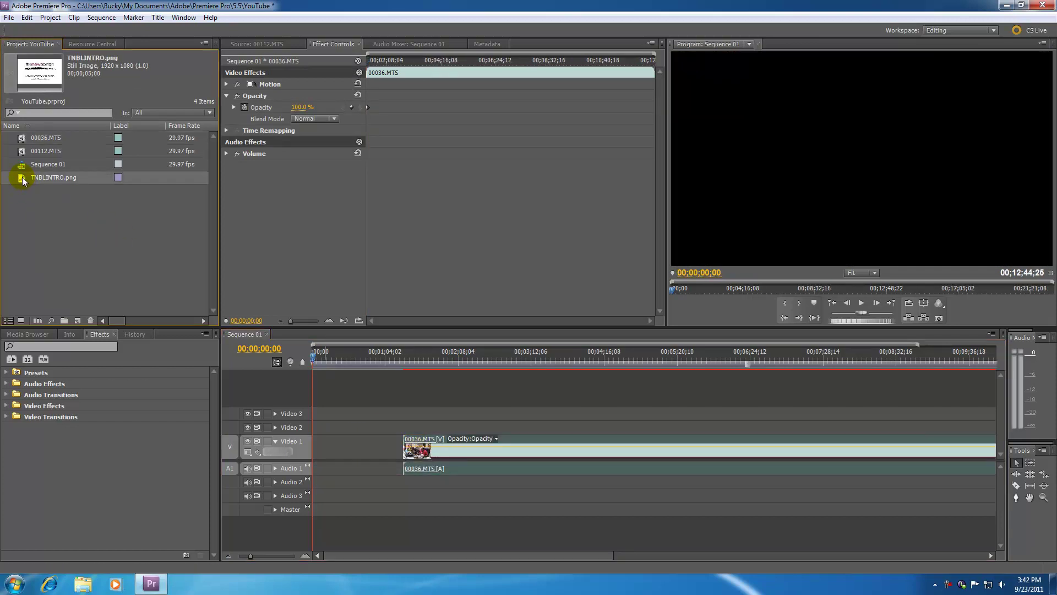
left_click_drag(23, 180, 311, 450)
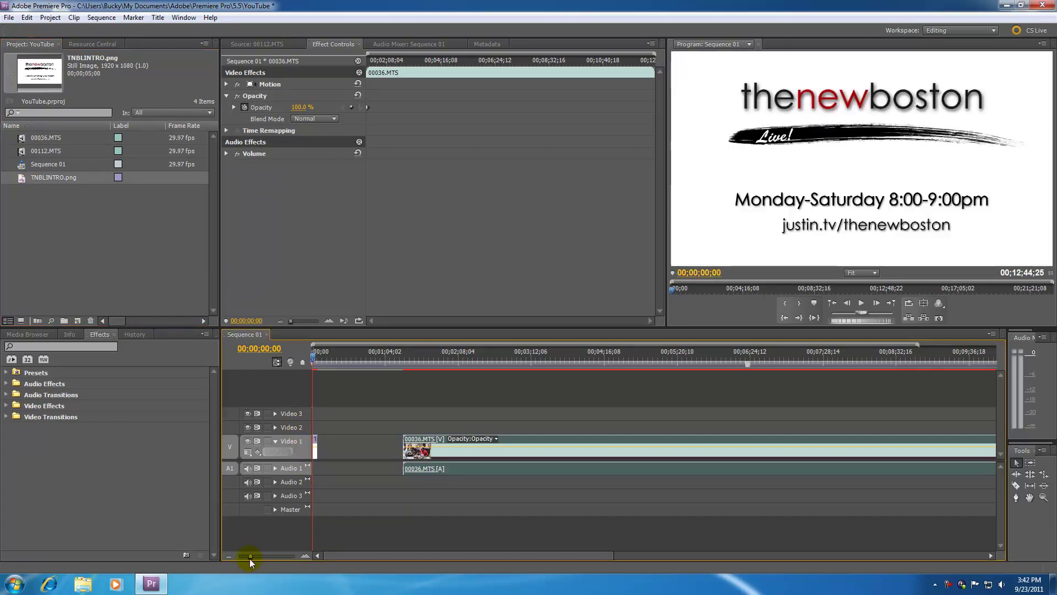
left_click_drag(249, 557, 256, 557)
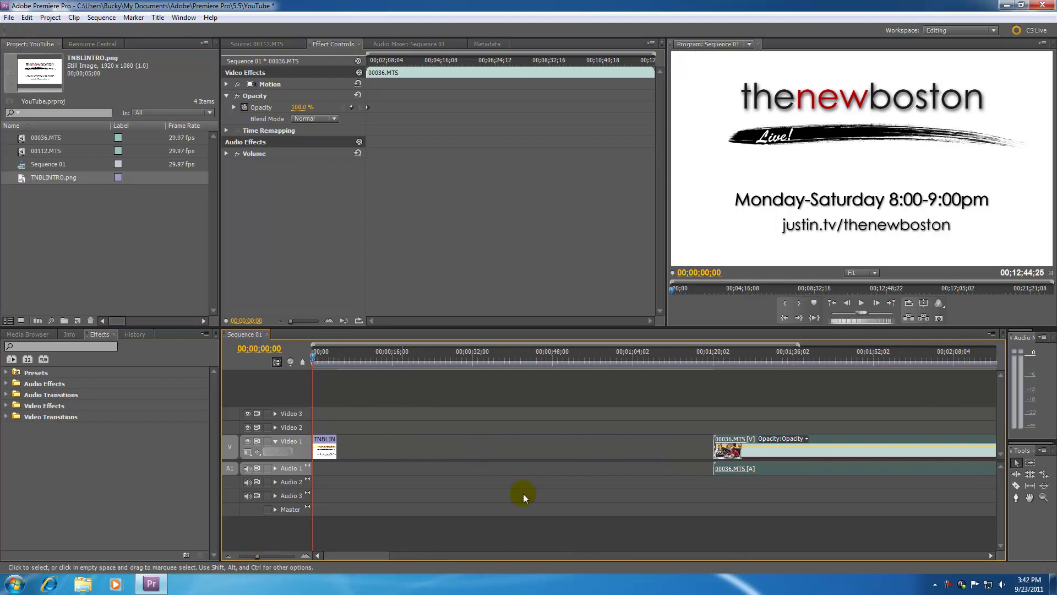
left_click_drag(724, 444, 352, 441)
left_click_drag(254, 557, 270, 554)
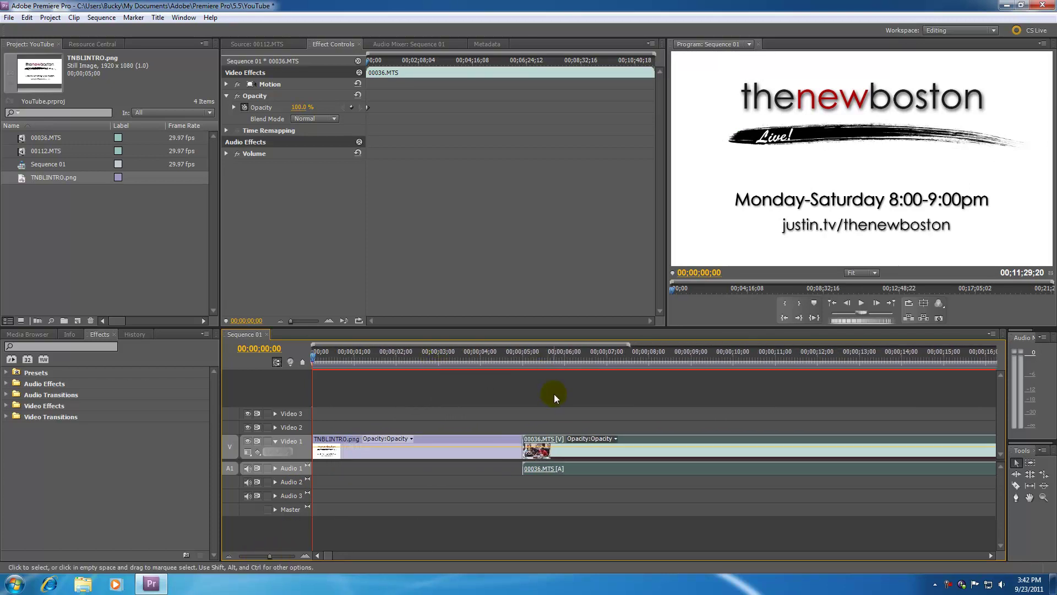
key("space")
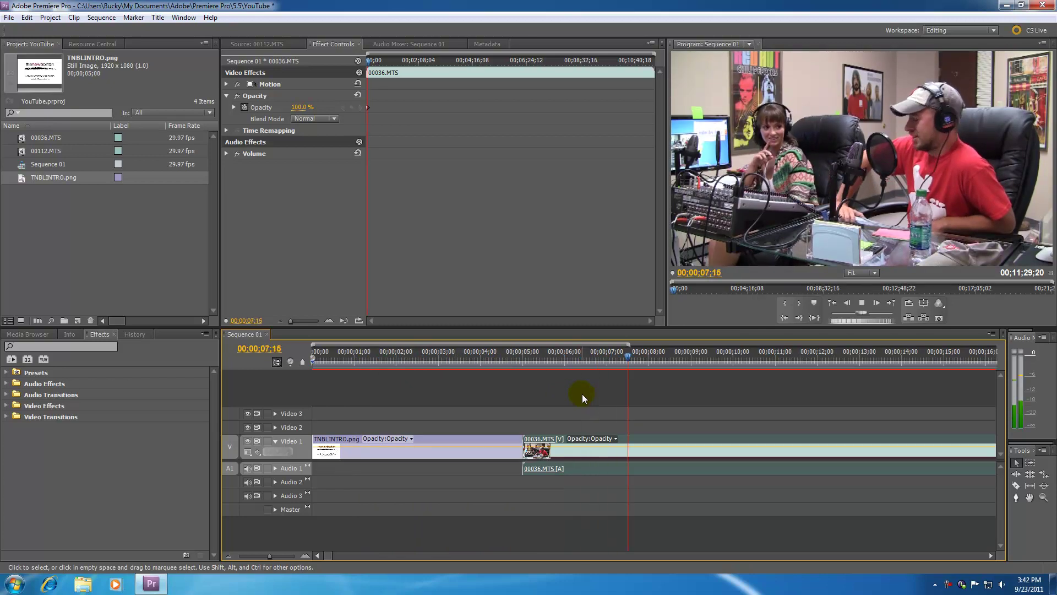
left_click(355, 362)
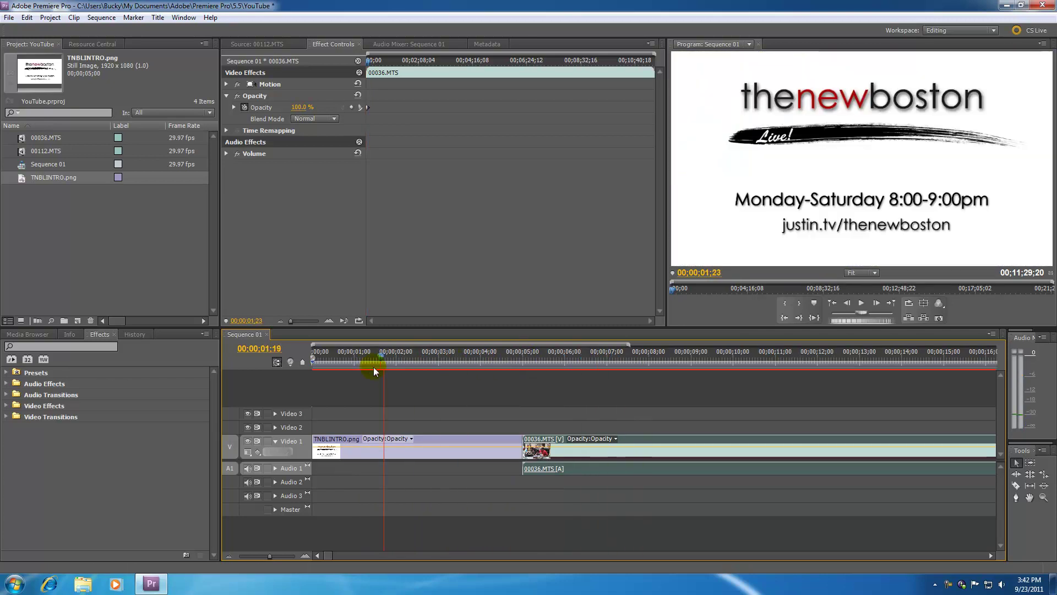
key("Home")
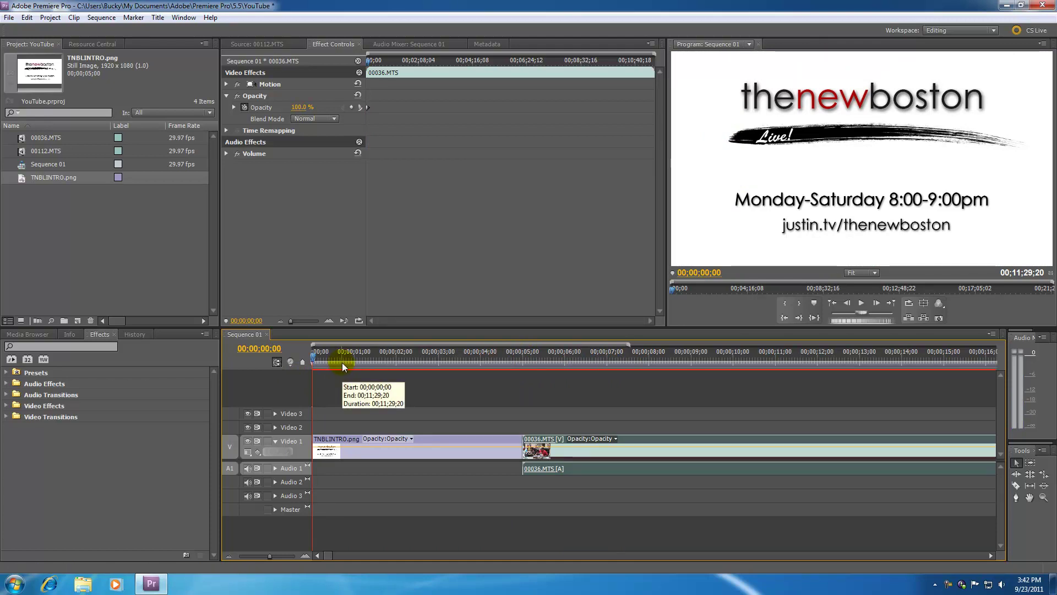
key("space")
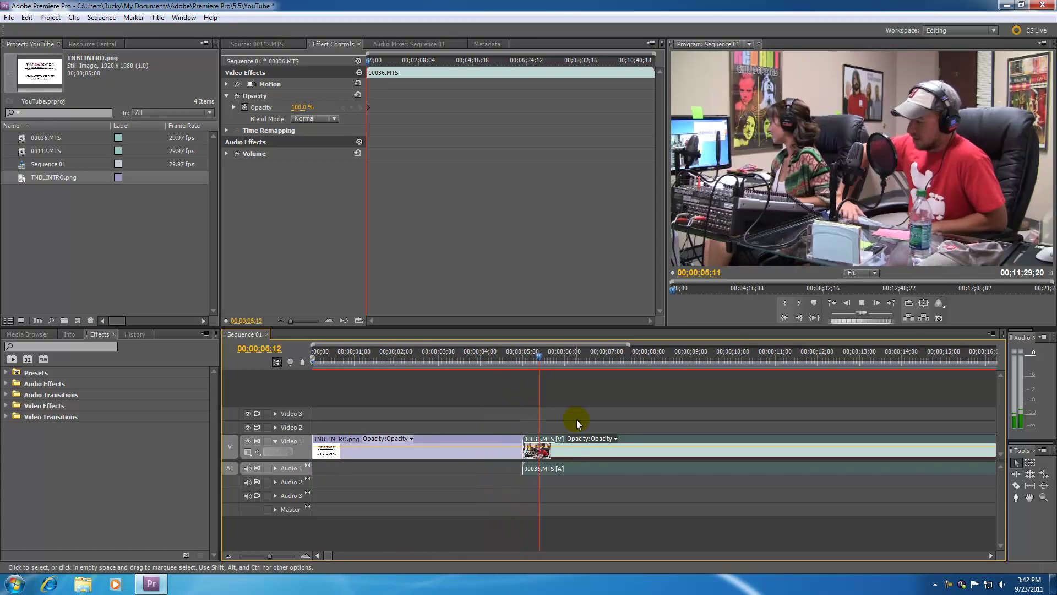
key("space")
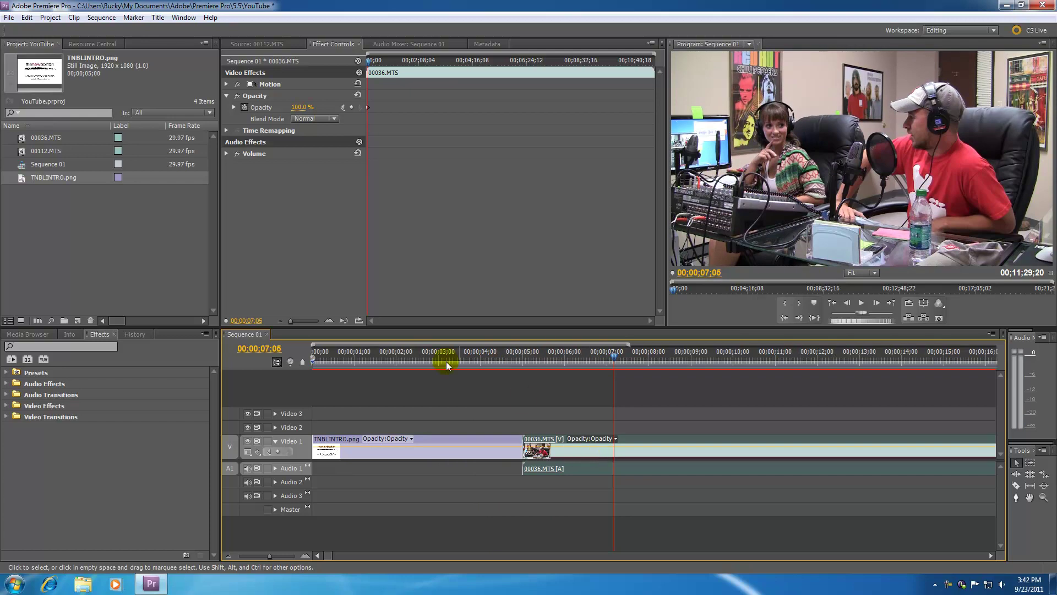
key("Home")
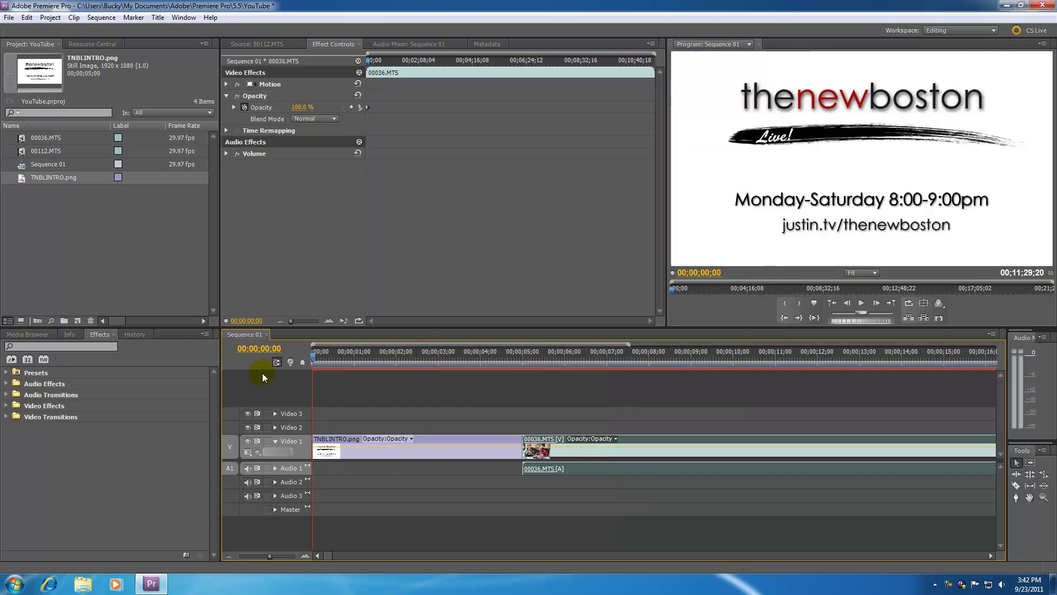
Select the TNBLINTRO.png clip and expand its Opacity value graph in Effect Controls
left_click(461, 439)
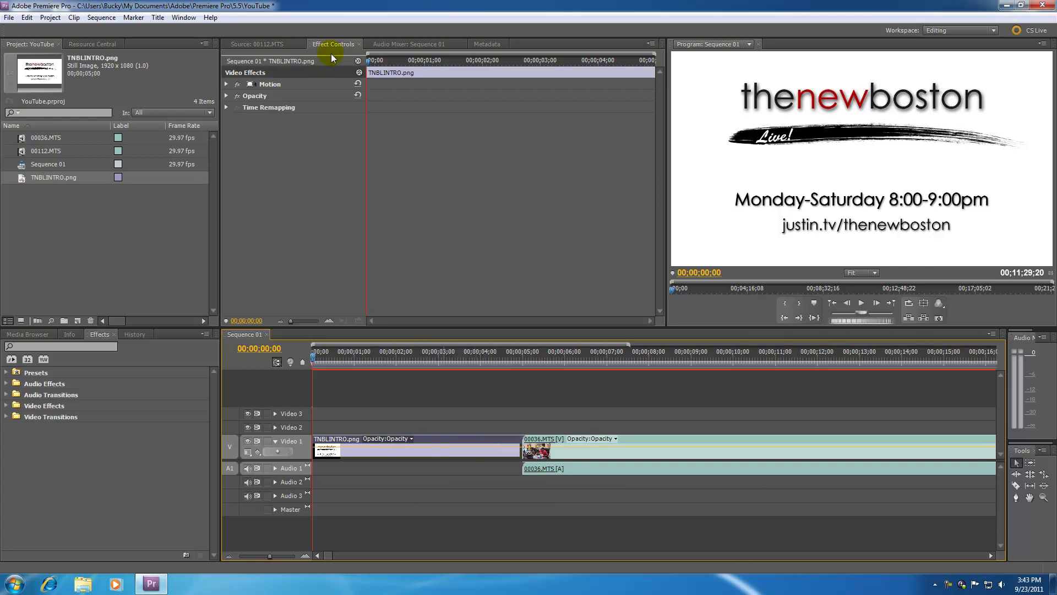
left_click(226, 96)
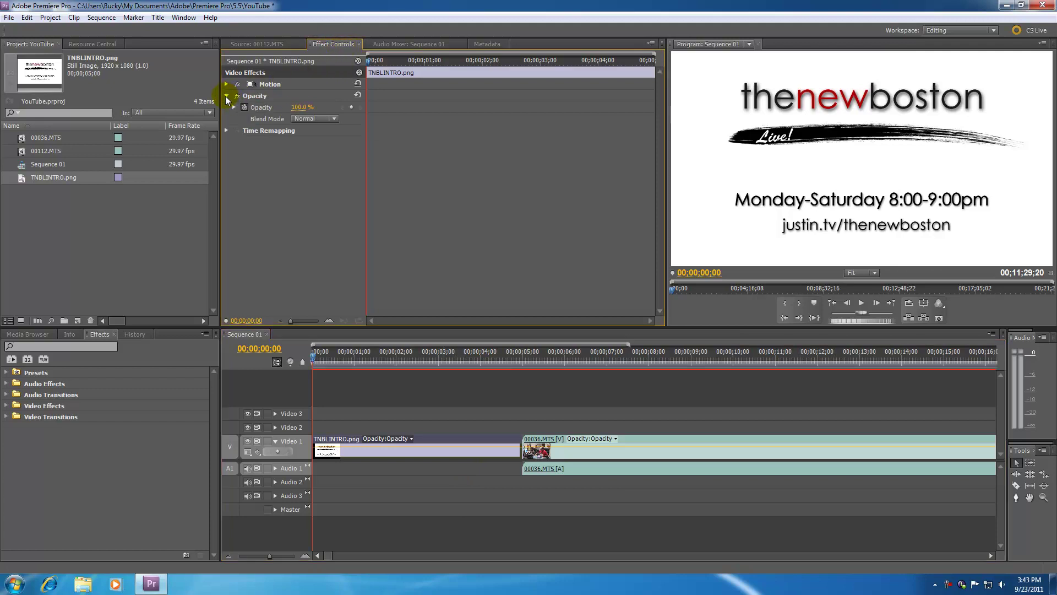
left_click(233, 107)
mouse_move(371, 70)
left_mouse_down()
mouse_move(655, 59)
mouse_move(358, 69)
mouse_move(646, 65)
mouse_move(370, 72)
left_mouse_up()
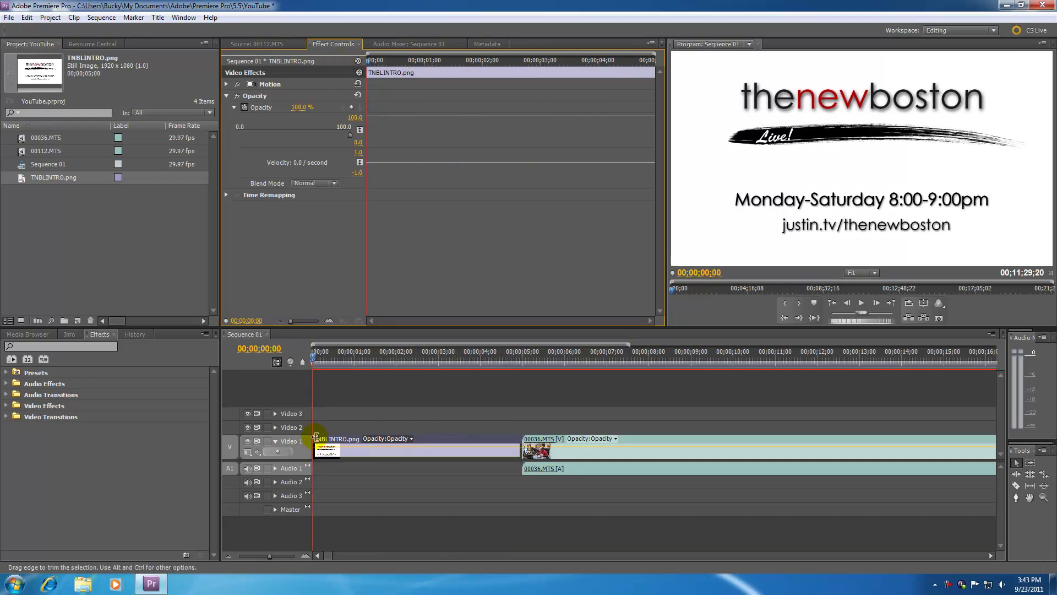
left_click_drag(378, 63, 672, 53)
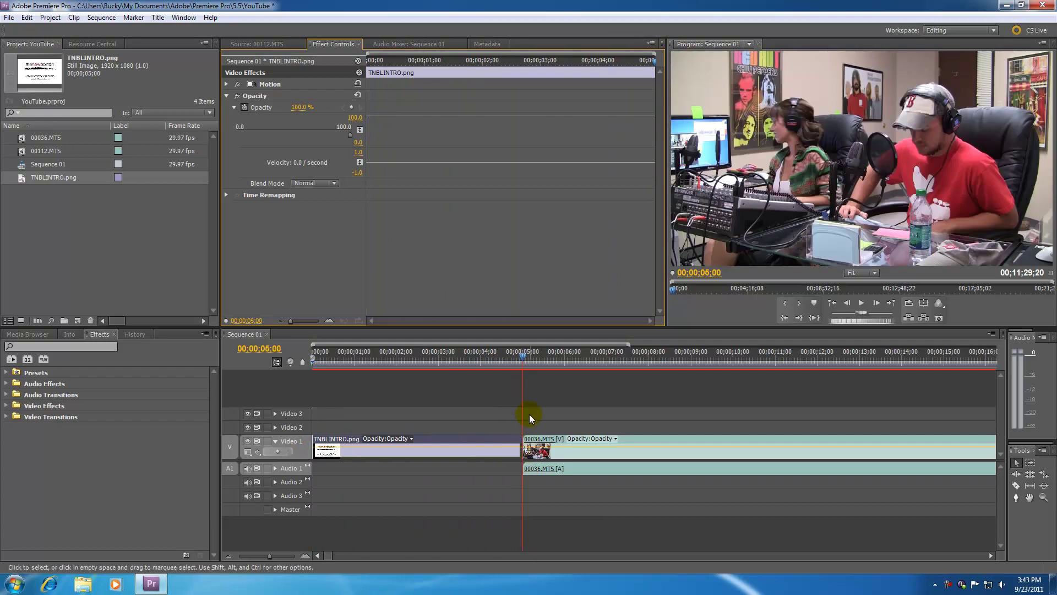
mouse_move(507, 61)
left_mouse_down()
mouse_move(408, 65)
mouse_move(598, 65)
mouse_move(503, 68)
left_mouse_up()
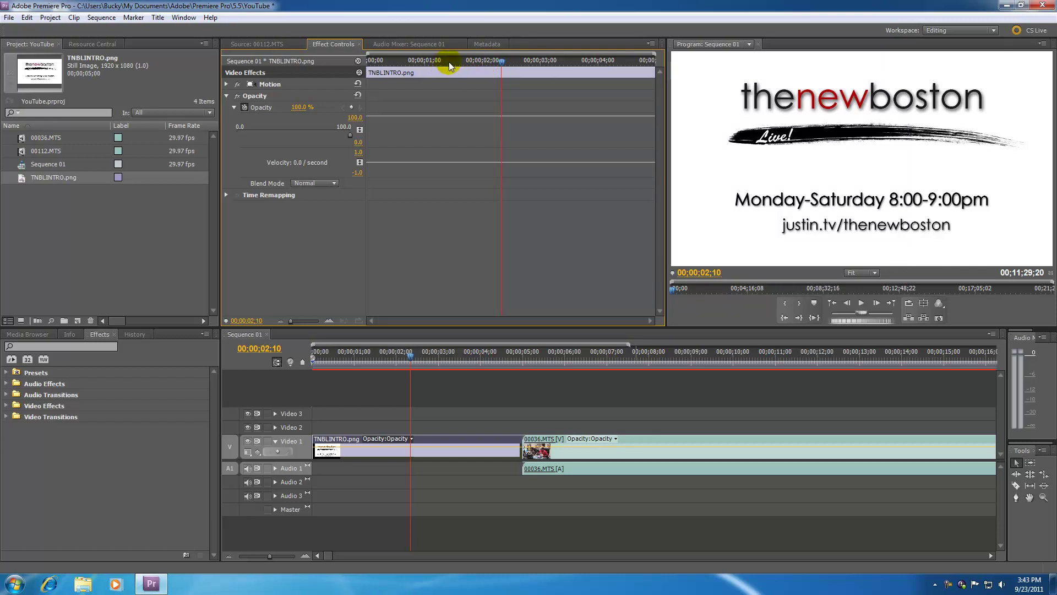
Keyframe the title's opacity from 0% at 00;00;00;00 to 100% at about 00;00;01;00
left_click(426, 62)
left_click_drag(427, 62, 357, 65)
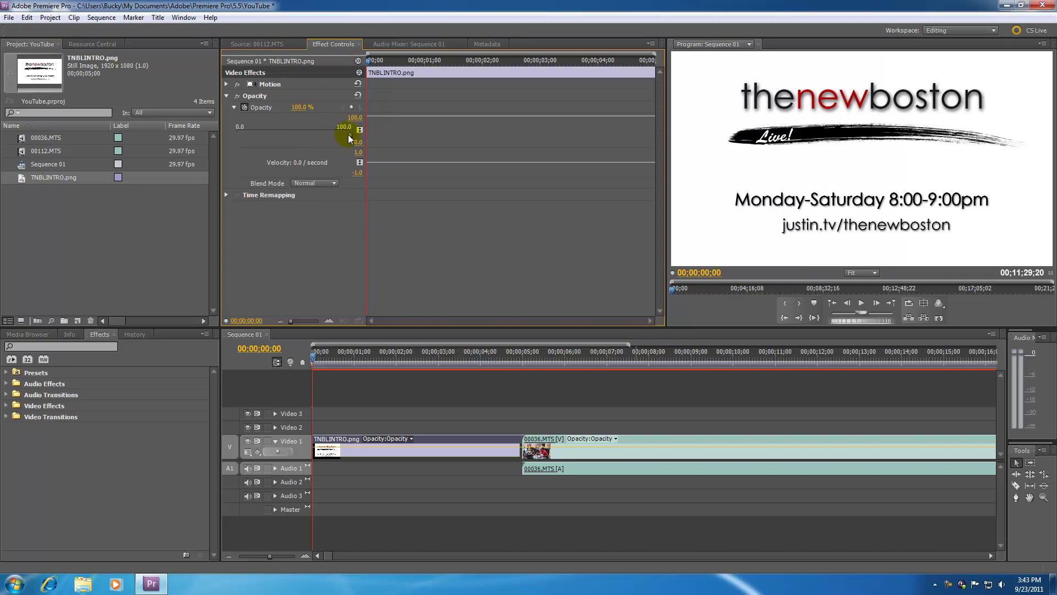
left_click_drag(349, 134, 203, 141)
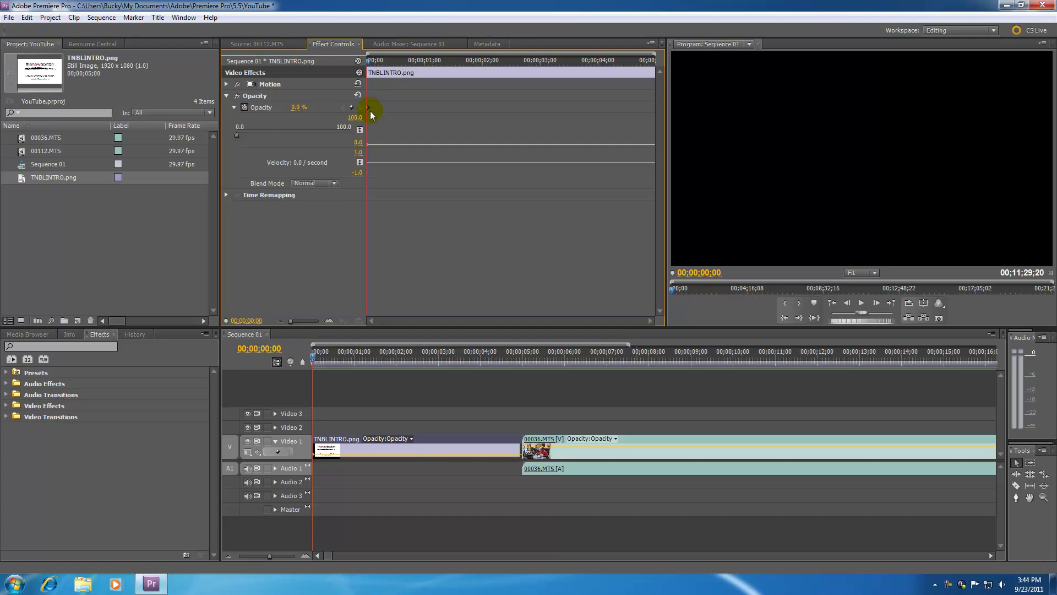
left_click_drag(392, 65, 432, 62)
left_click_drag(355, 353, 356, 357)
left_click(246, 136)
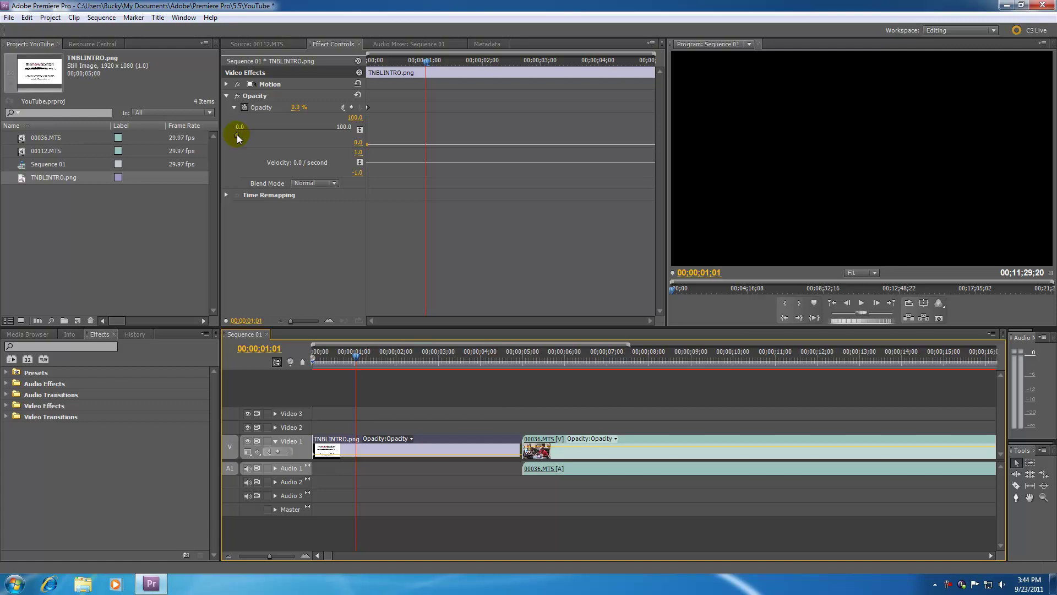
left_click_drag(238, 137, 413, 131)
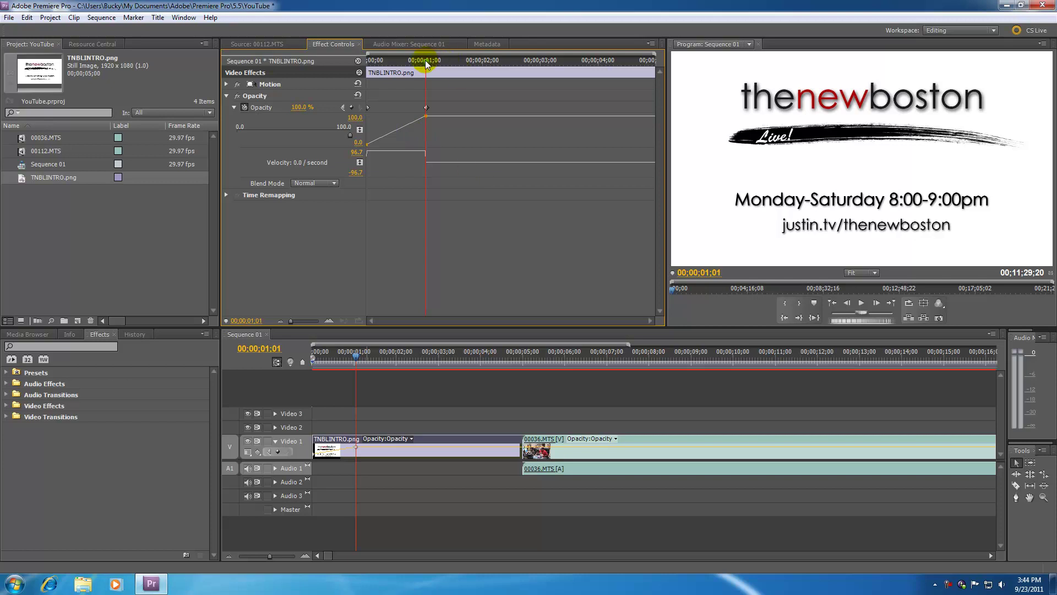
left_click_drag(427, 64, 476, 74)
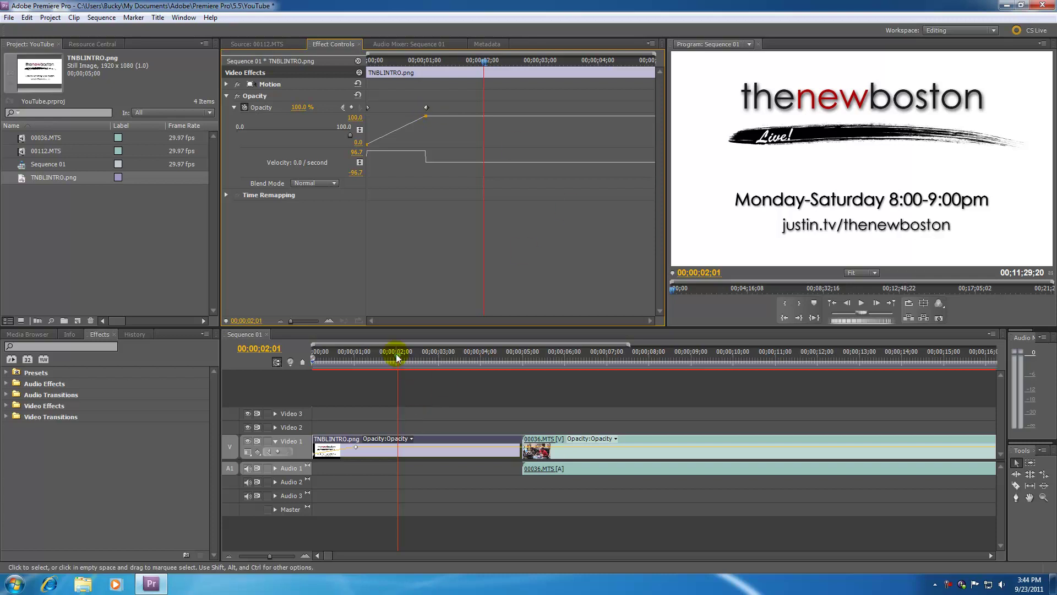
Preview the fade-in, then move the 100% opacity keyframe from one to two seconds
left_click_drag(397, 358, 312, 360)
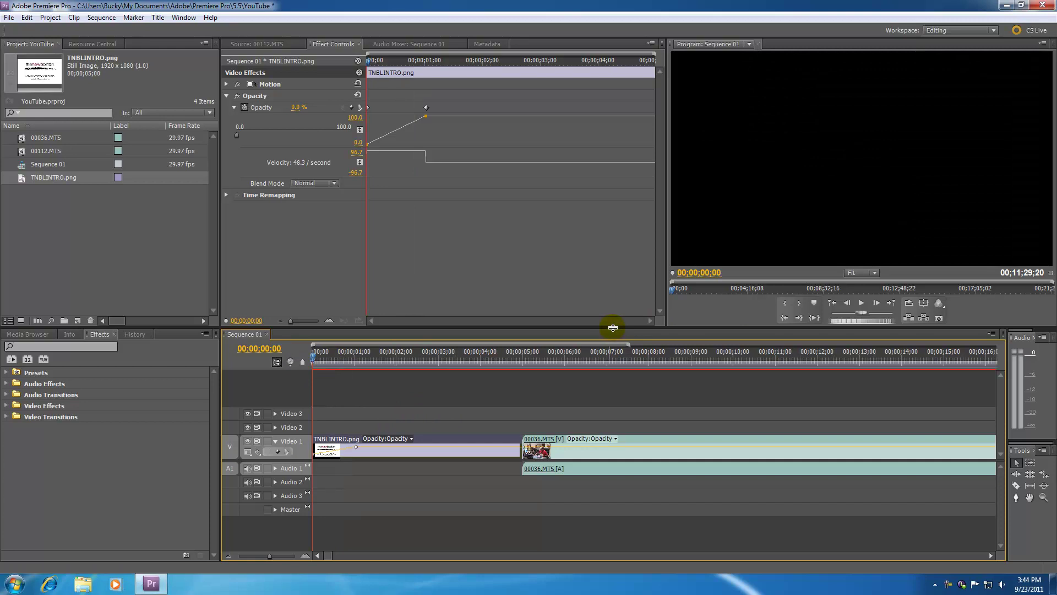
key("space")
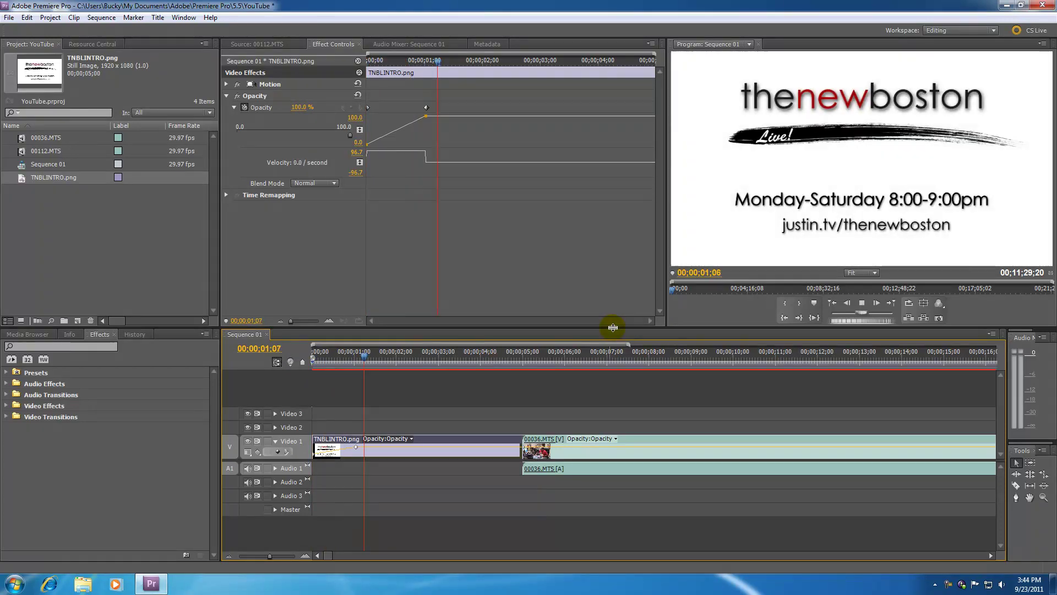
key("space")
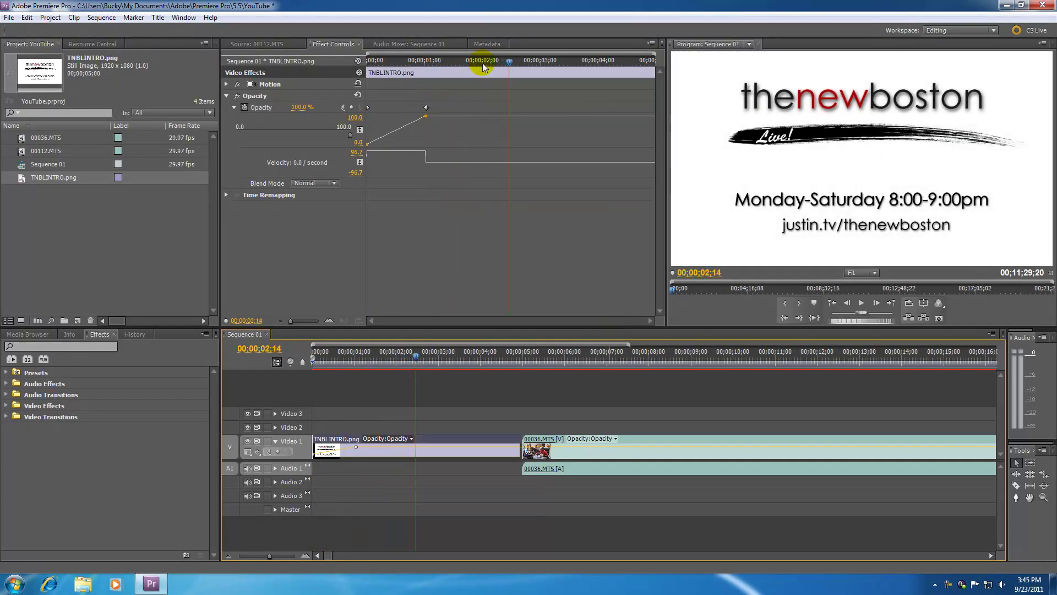
left_click(500, 59)
left_click_drag(500, 60, 406, 59)
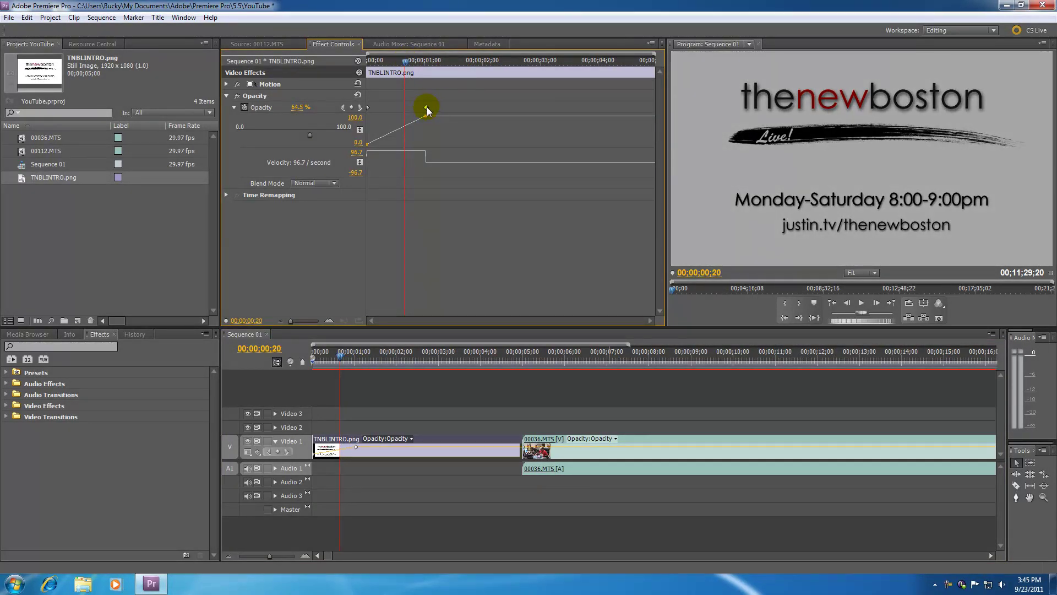
left_click_drag(427, 108, 483, 105)
Play the slower fade-in and park the playhead around three seconds
left_click_drag(406, 62, 329, 64)
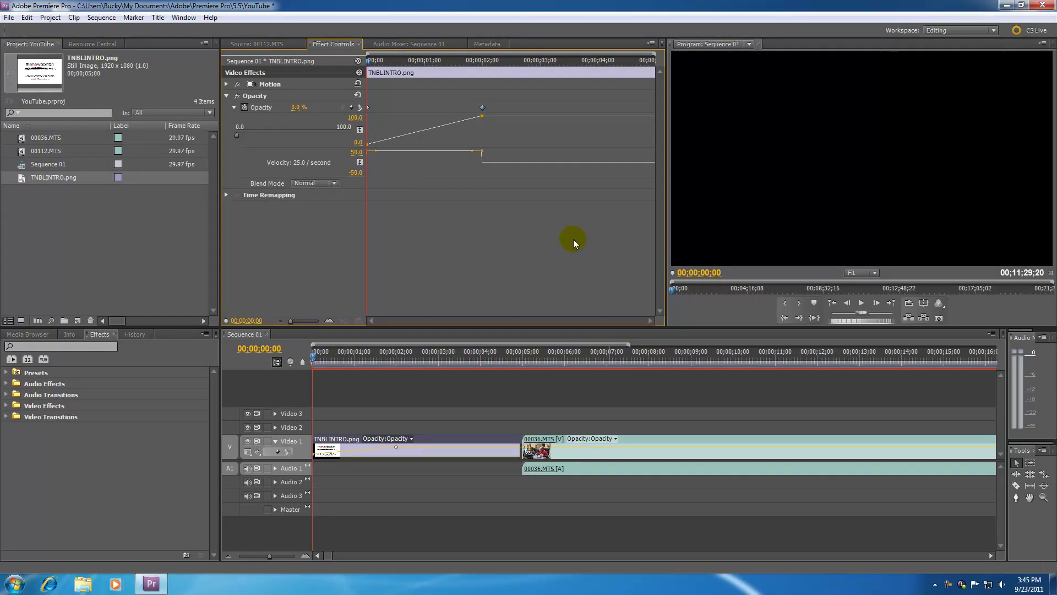
key("space")
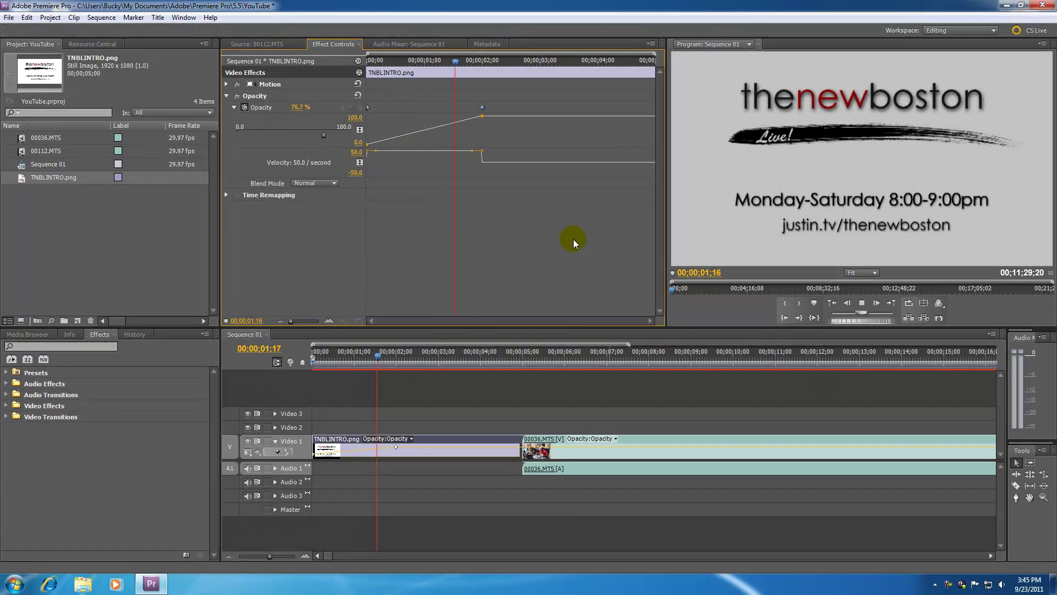
key("space")
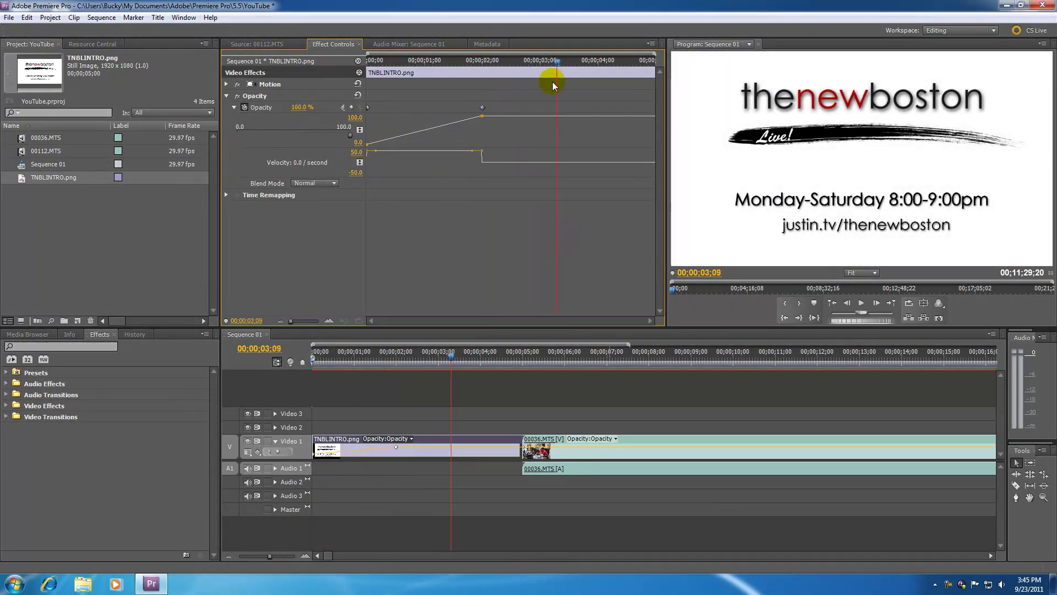
left_click_drag(545, 64, 539, 64)
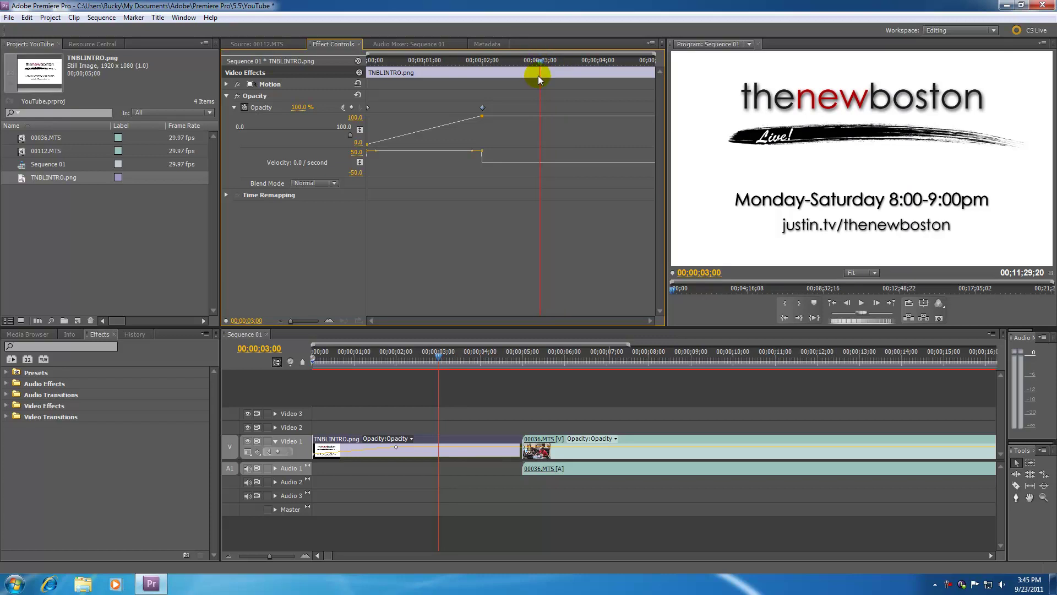
left_click_drag(540, 73, 619, 70)
Add a 100% opacity keyframe just past three seconds on the title
mouse_move(556, 62)
left_mouse_down()
mouse_move(543, 63)
mouse_move(571, 63)
mouse_move(562, 64)
left_mouse_up()
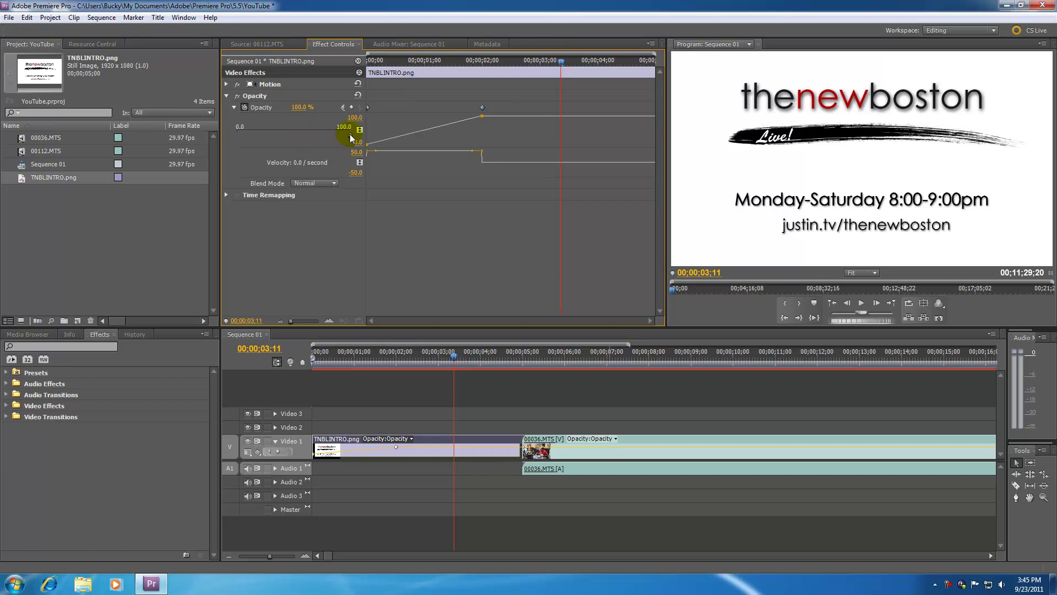
left_click_drag(349, 133, 400, 130)
left_click(351, 107)
left_click(352, 108)
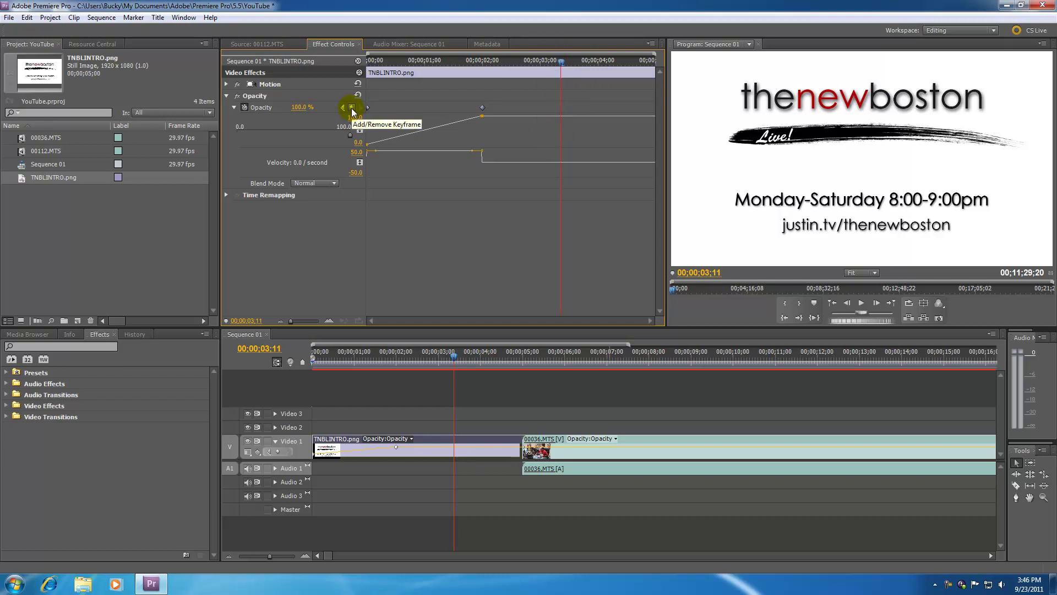
left_click(353, 109)
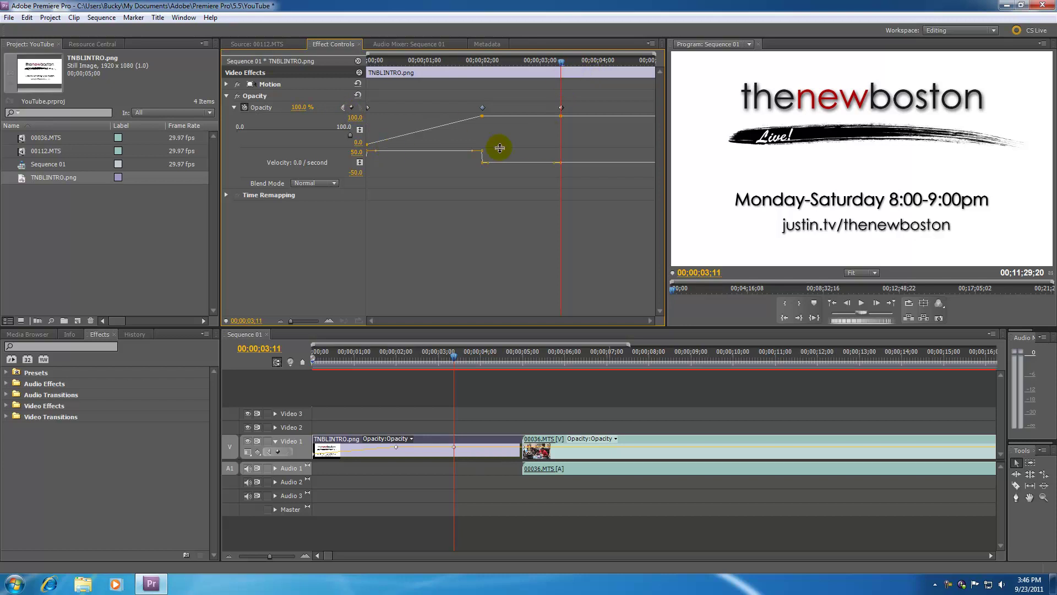
Lower the title's opacity at 00;00;05;00 so it fades out at the end
left_click(483, 117)
left_click_drag(559, 67, 661, 68)
left_click_drag(349, 136, 212, 158)
mouse_move(507, 68)
left_mouse_down()
mouse_move(362, 69)
mouse_move(663, 78)
mouse_move(525, 75)
left_mouse_up()
Play the title's fade in and out from the sequence start
left_click(430, 359)
key("Home")
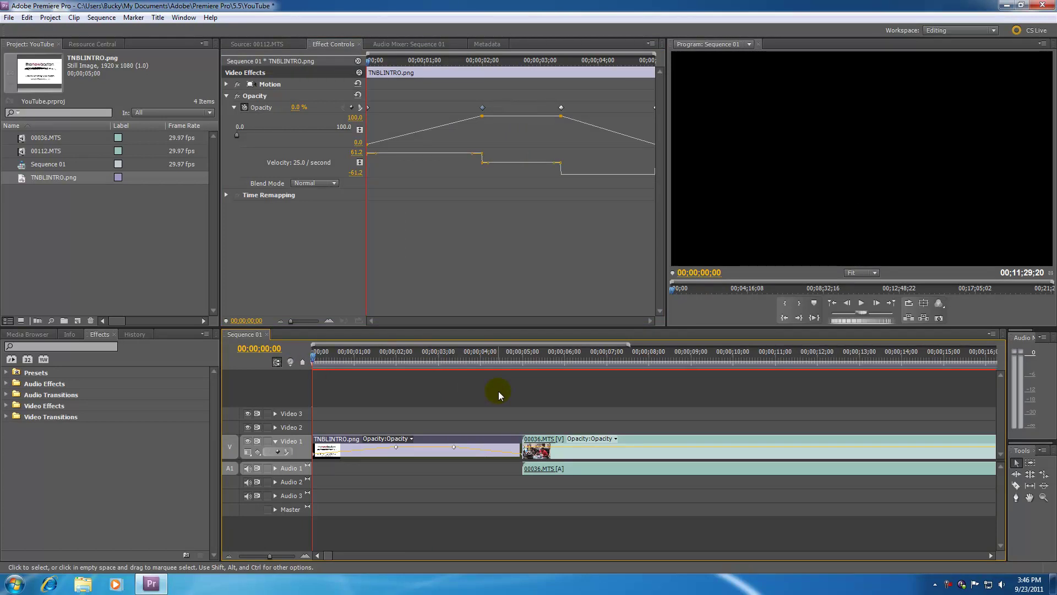
key("space")
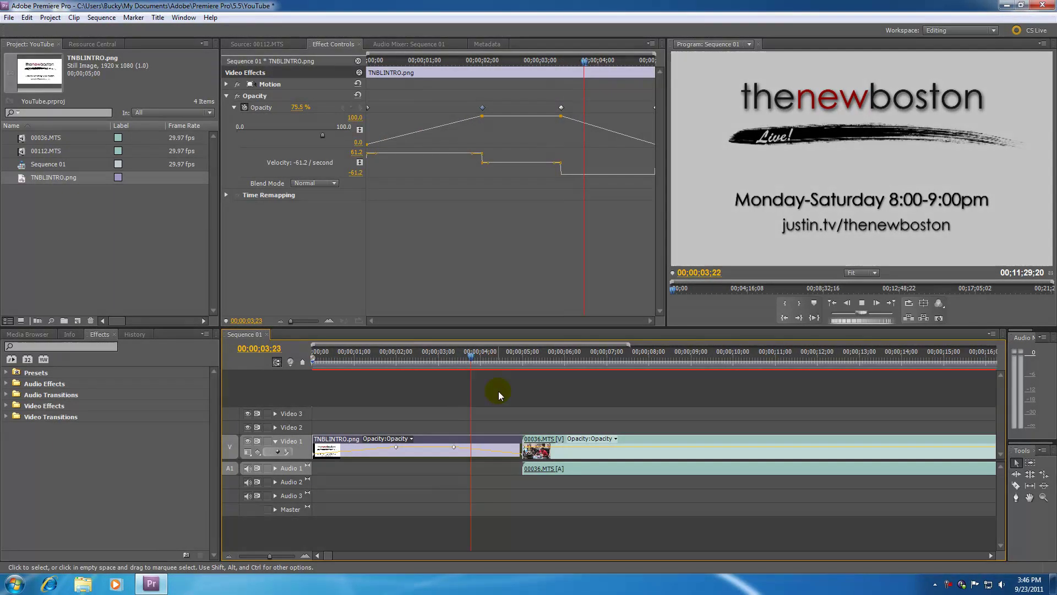
key("space")
Move the 100% keyframes to 00;00;01;00 and about 00;00;02;24
left_click(535, 64)
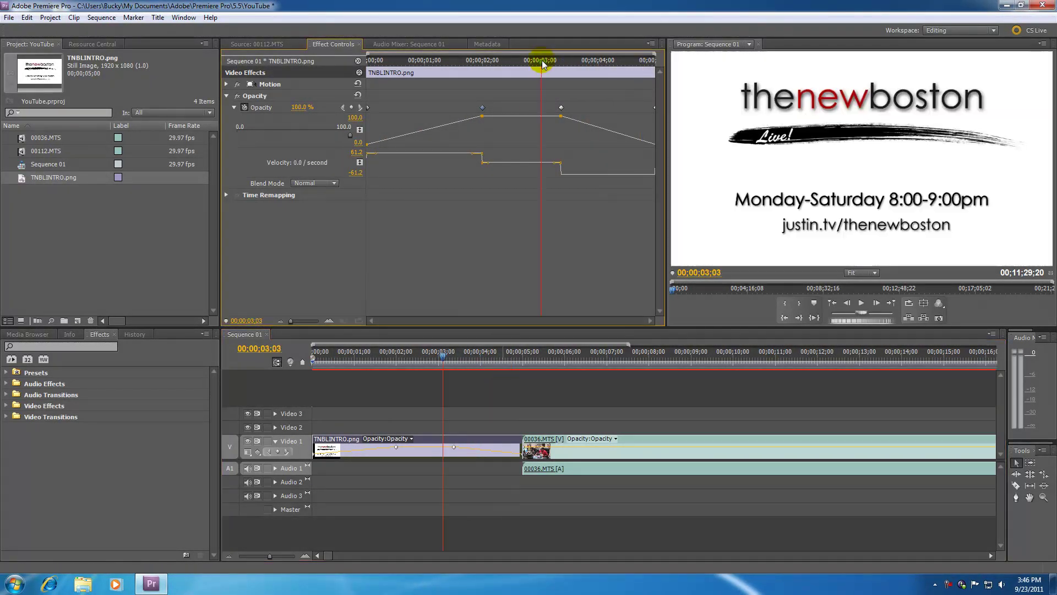
left_click_drag(535, 65, 500, 62)
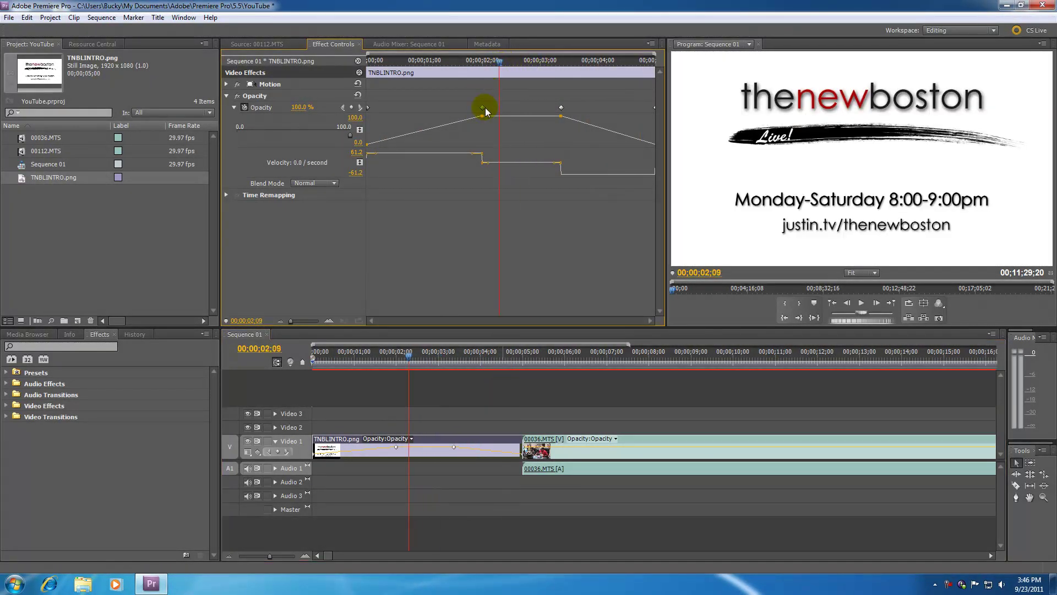
left_click_drag(482, 107, 424, 108)
left_click_drag(561, 108, 531, 109)
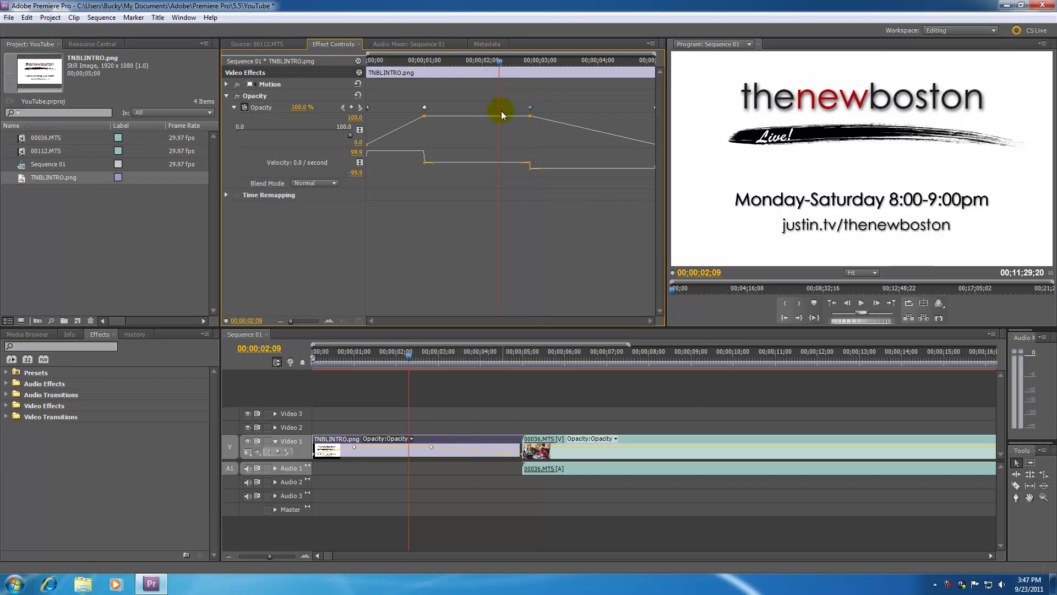
Go to the one-second opacity keyframe and remove the extra keyframe added there
left_click(431, 62)
left_click_drag(431, 62, 430, 65)
left_click(351, 108)
left_click(352, 108)
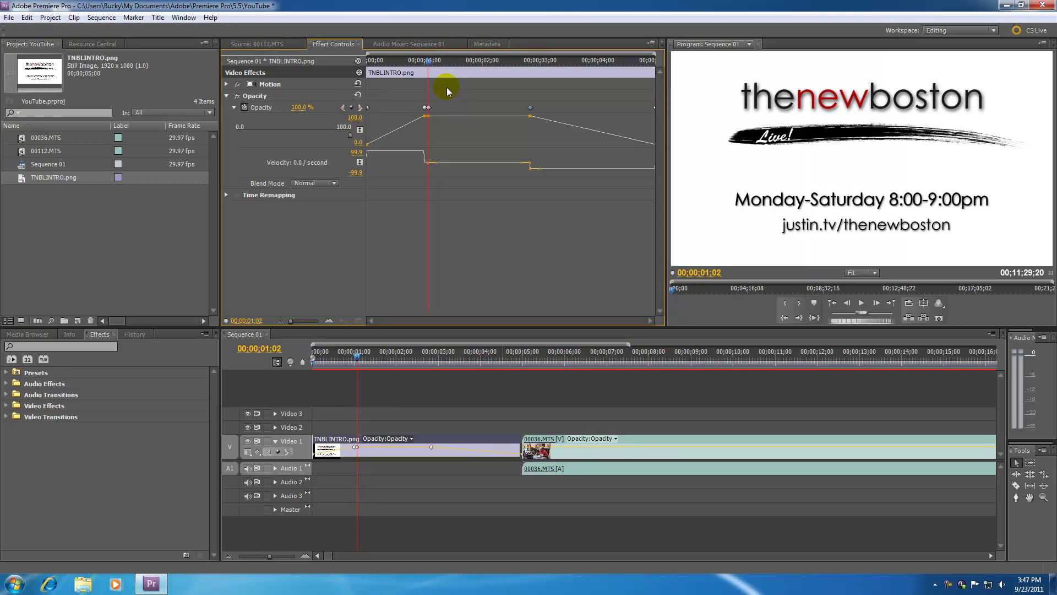
left_click(352, 109)
left_click(425, 64)
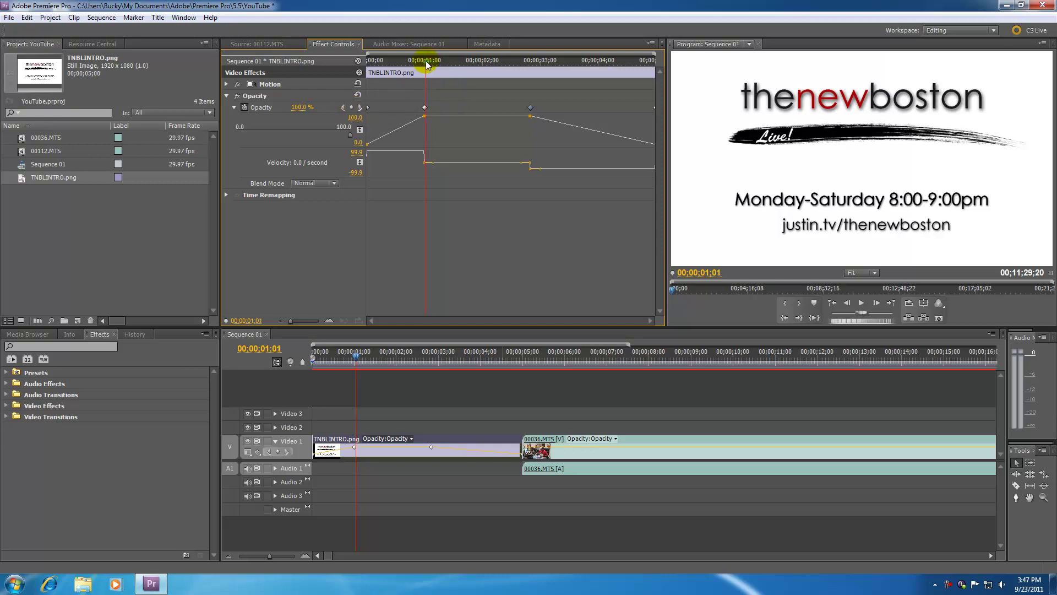
left_click(353, 108)
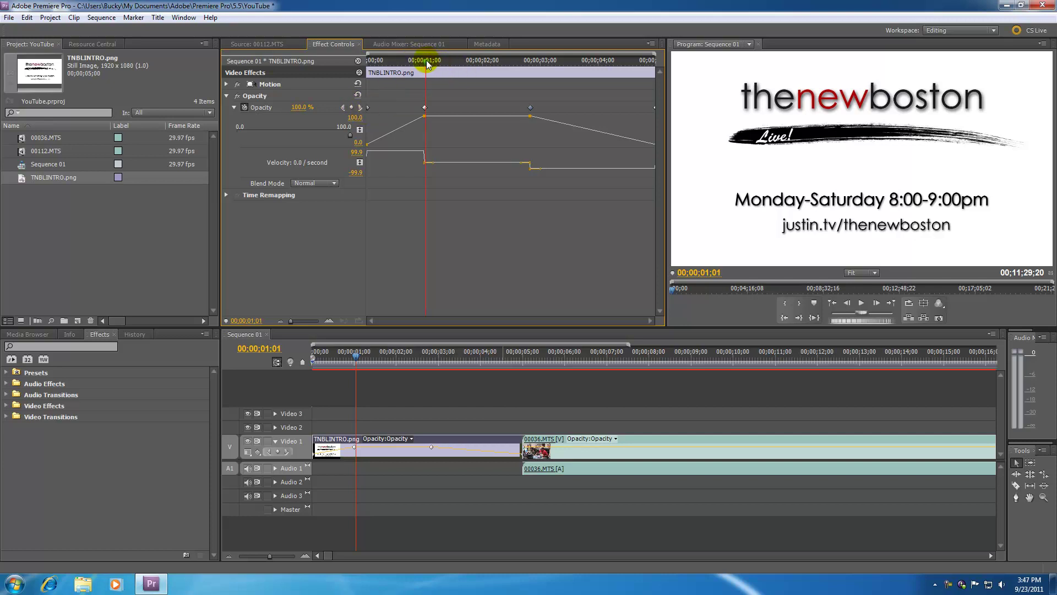
Delete the fade-in keyframe at one second and the fade-out keyframe
left_click_drag(435, 61, 480, 62)
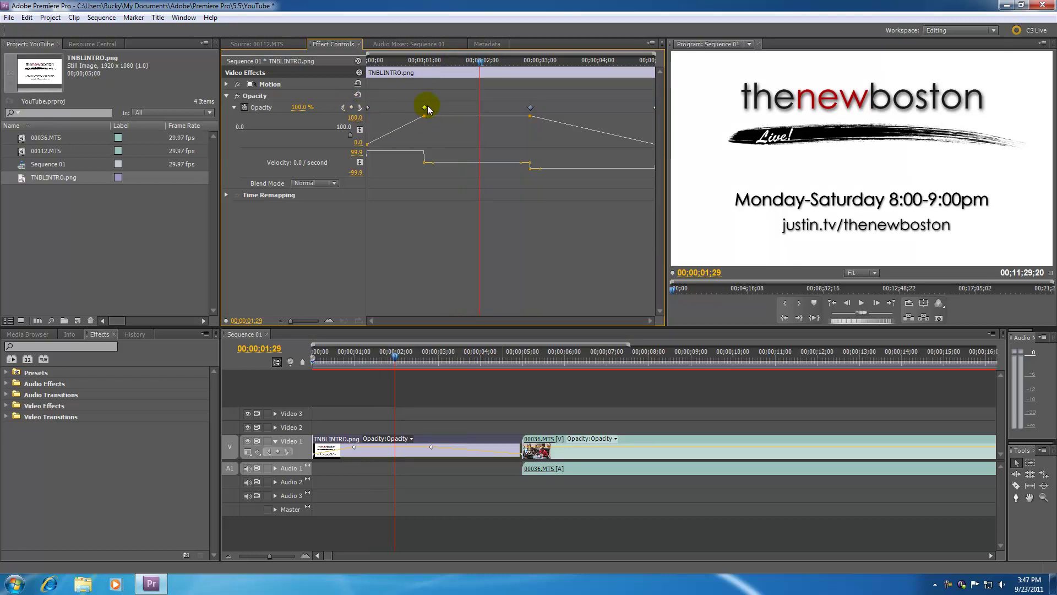
left_click(343, 108)
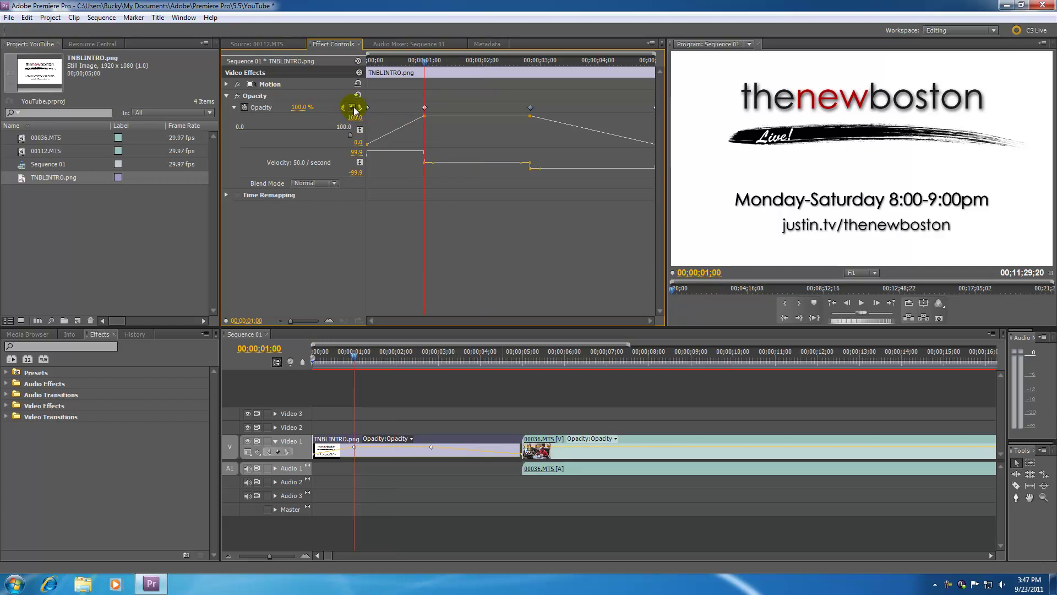
left_click(352, 109)
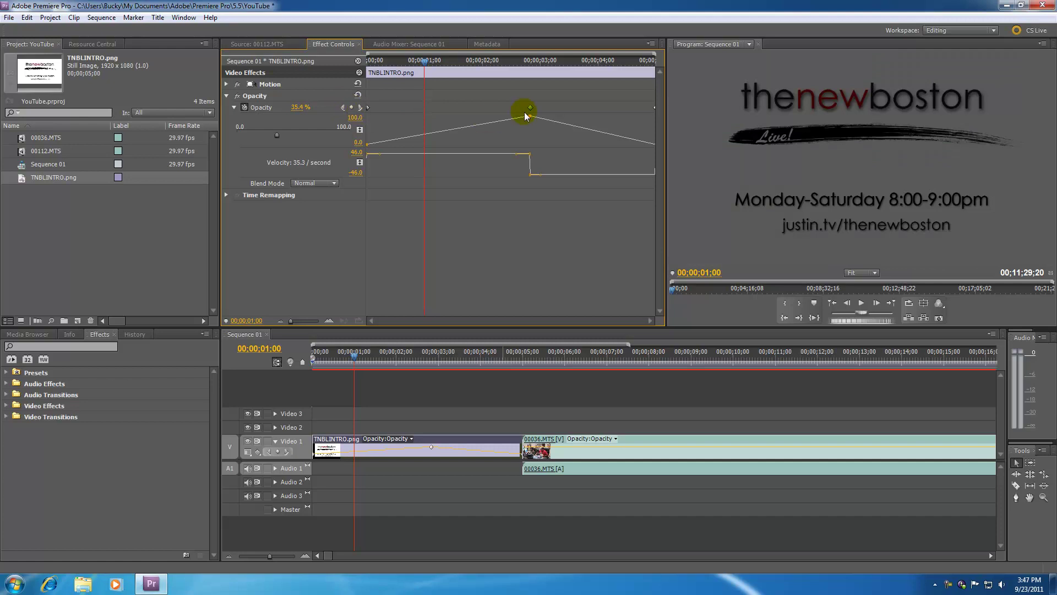
left_click(361, 109)
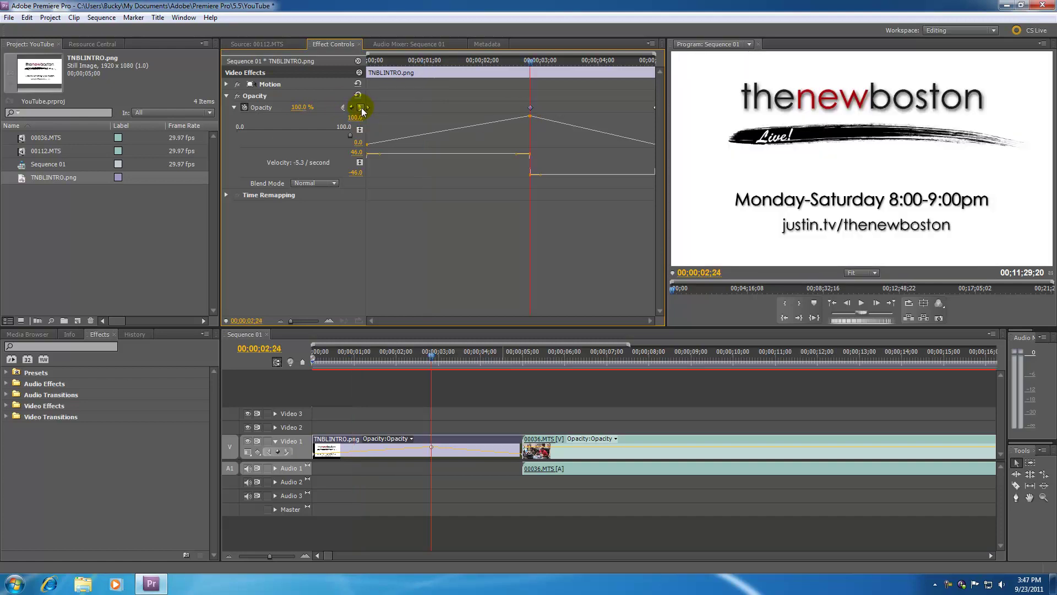
left_click(352, 107)
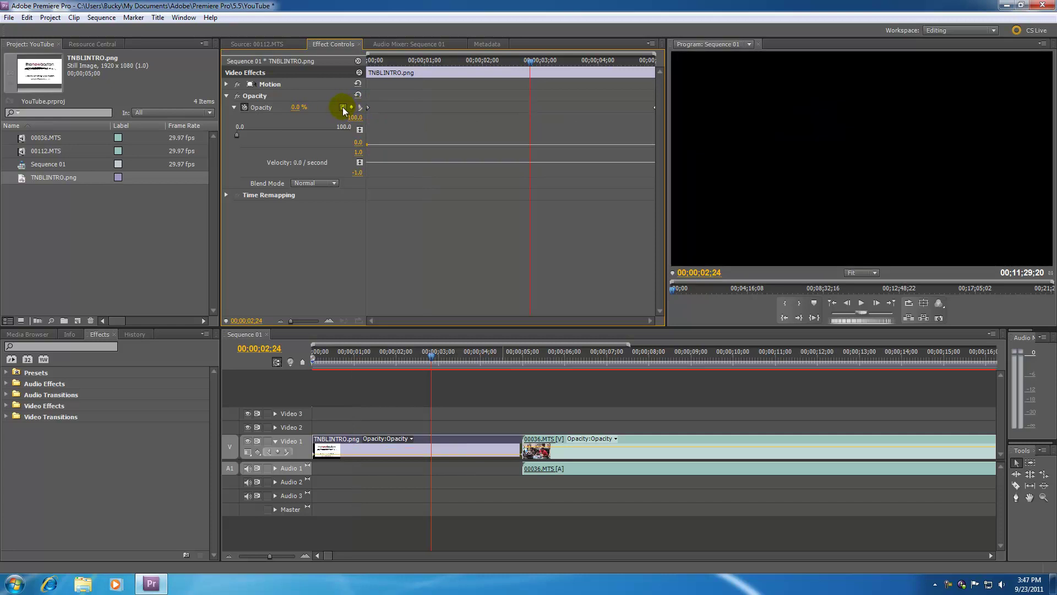
Step through the remaining opacity keyframes and remove a stray one at about two seconds
left_click(342, 108)
left_click(358, 109)
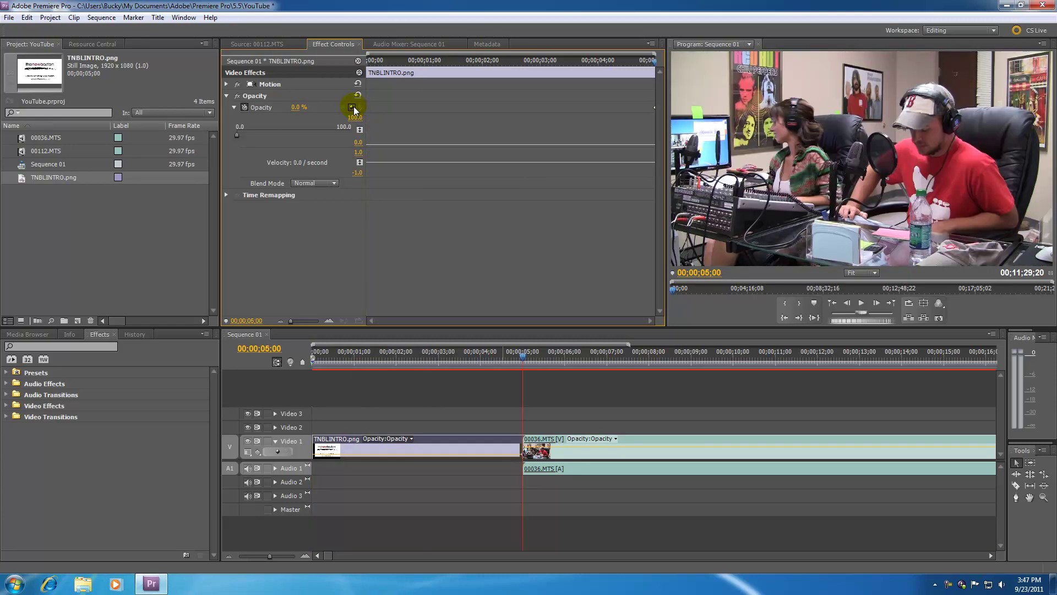
left_click_drag(450, 58, 483, 61)
left_click(352, 107)
left_click(353, 108)
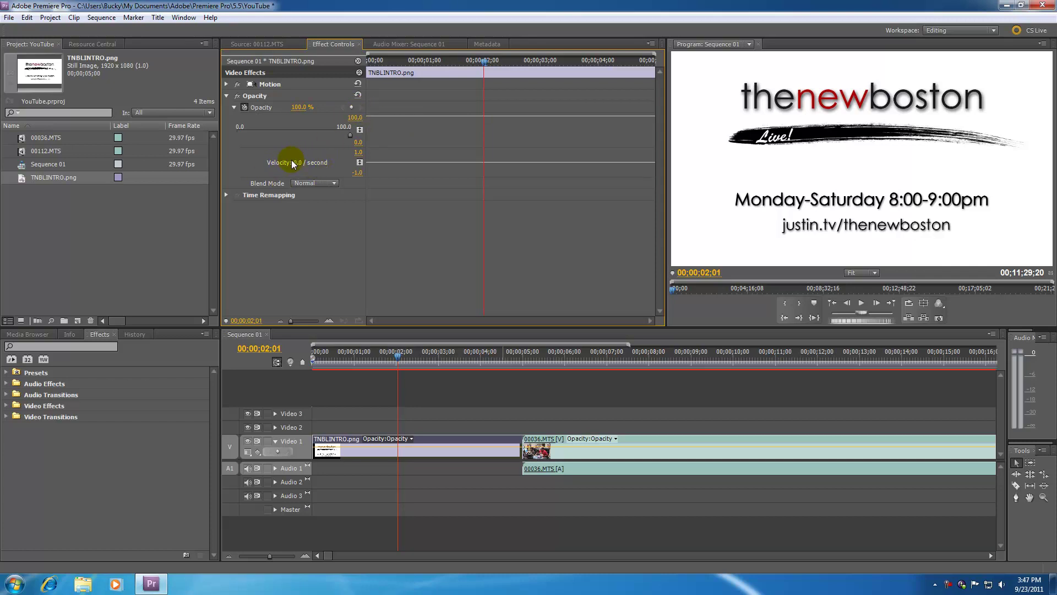
left_click(335, 182)
left_click(334, 183)
Delete all clips from the Sequence 01 timeline
left_click(560, 411)
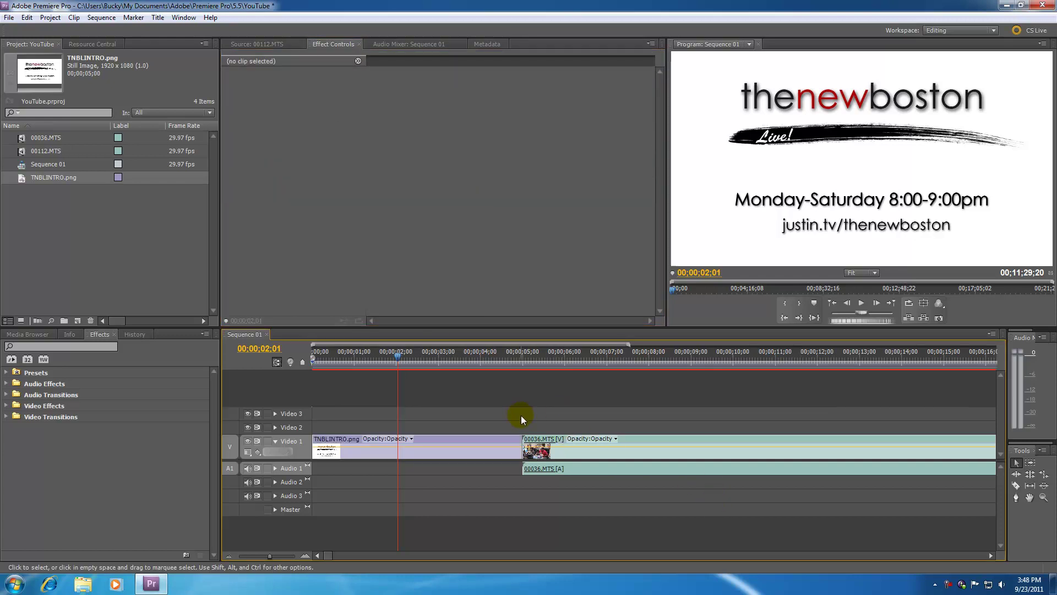
left_click_drag(512, 439, 601, 505)
key("Delete")
Place 00036.MTS at the start of Video 1 and TNBLINTRO.png on Video 2 above it
left_click_drag(385, 360, 236, 365)
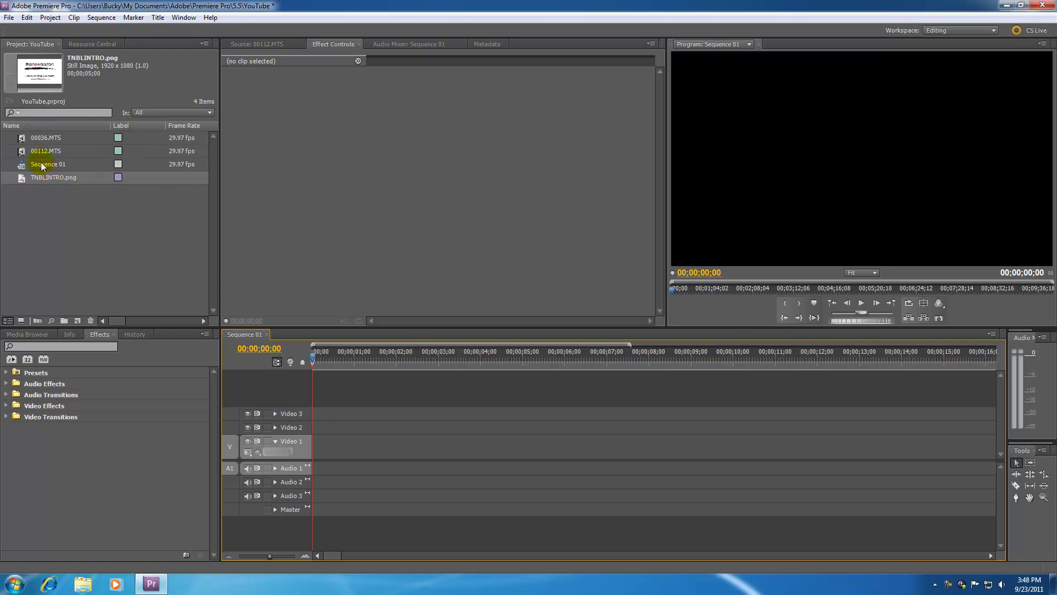
left_click_drag(23, 137, 306, 449)
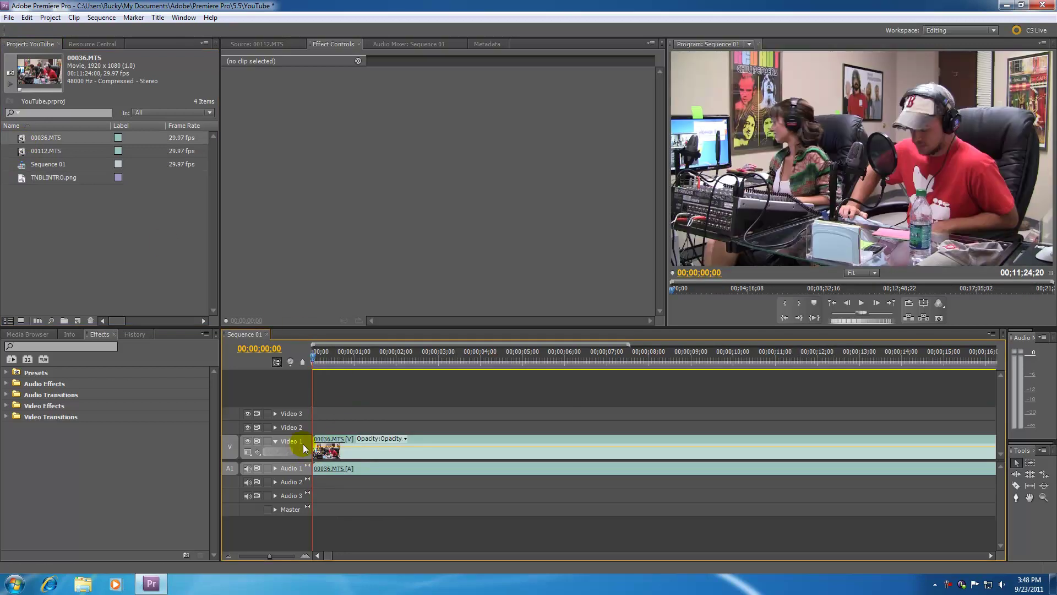
left_click(24, 177)
left_click_drag(24, 175, 311, 431)
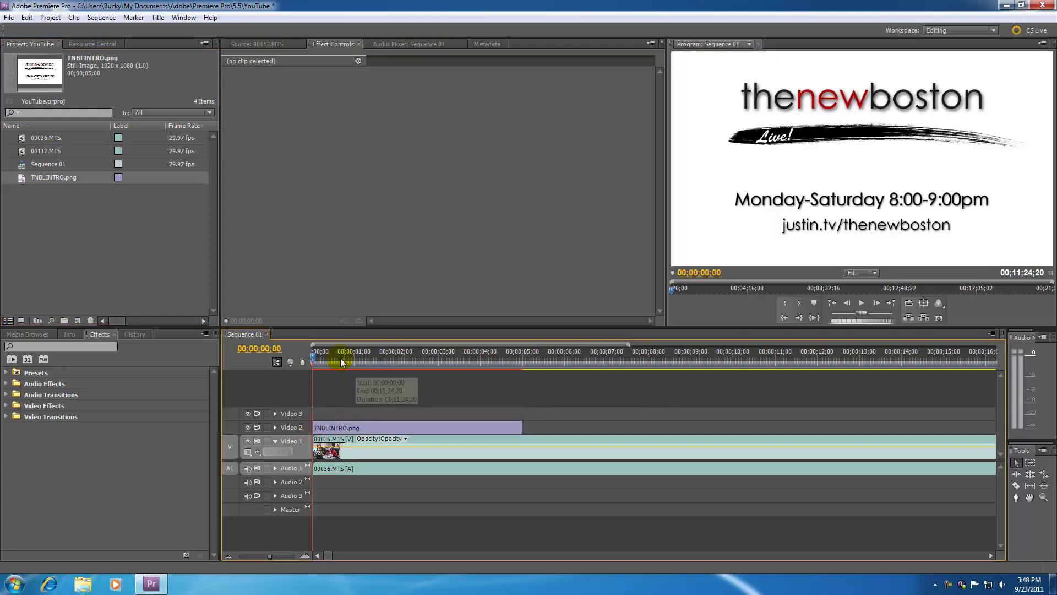
left_click_drag(318, 352, 440, 359)
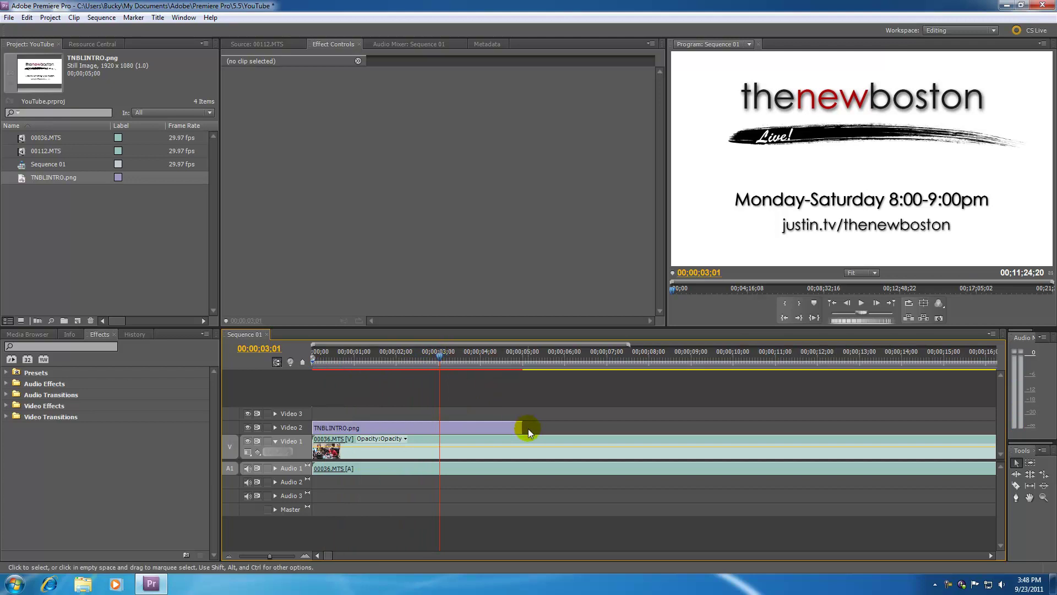
Select the TNBLINTRO.png clip on Video 2 and expand its Opacity graph in Effect Controls
left_click(464, 439)
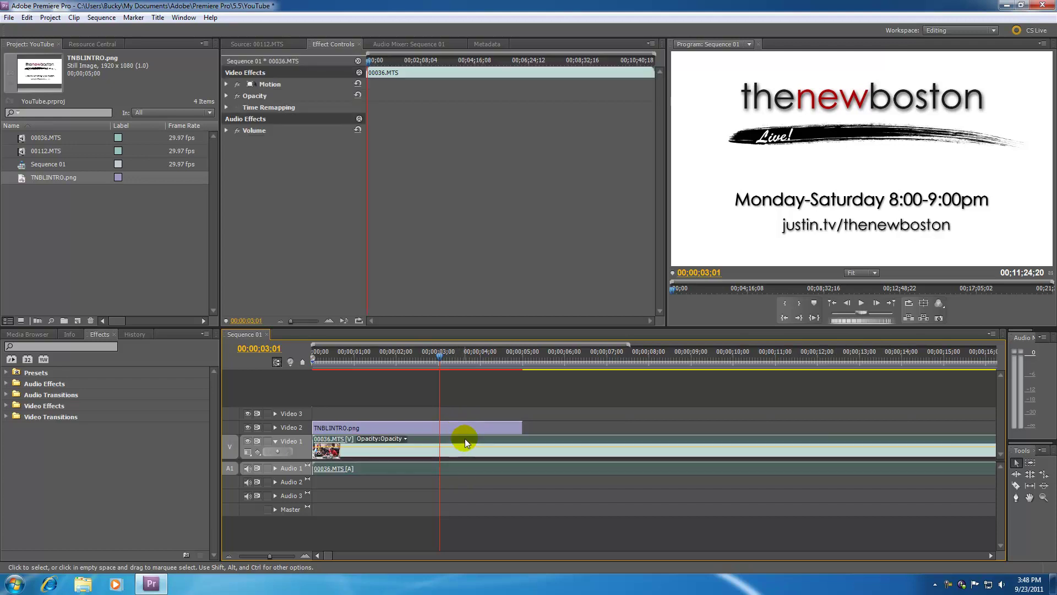
left_click(464, 426)
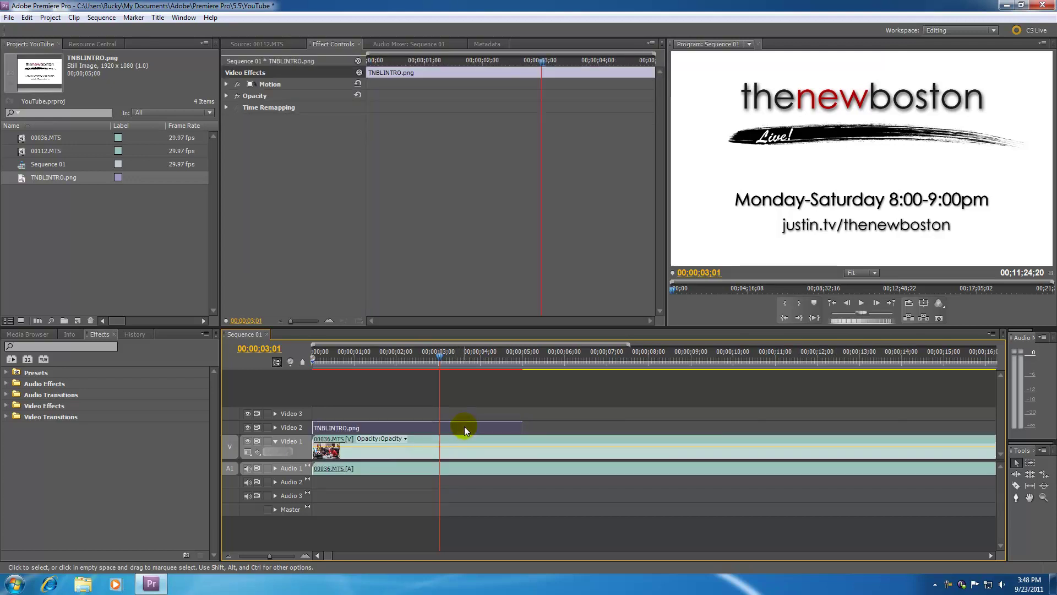
left_click(275, 427)
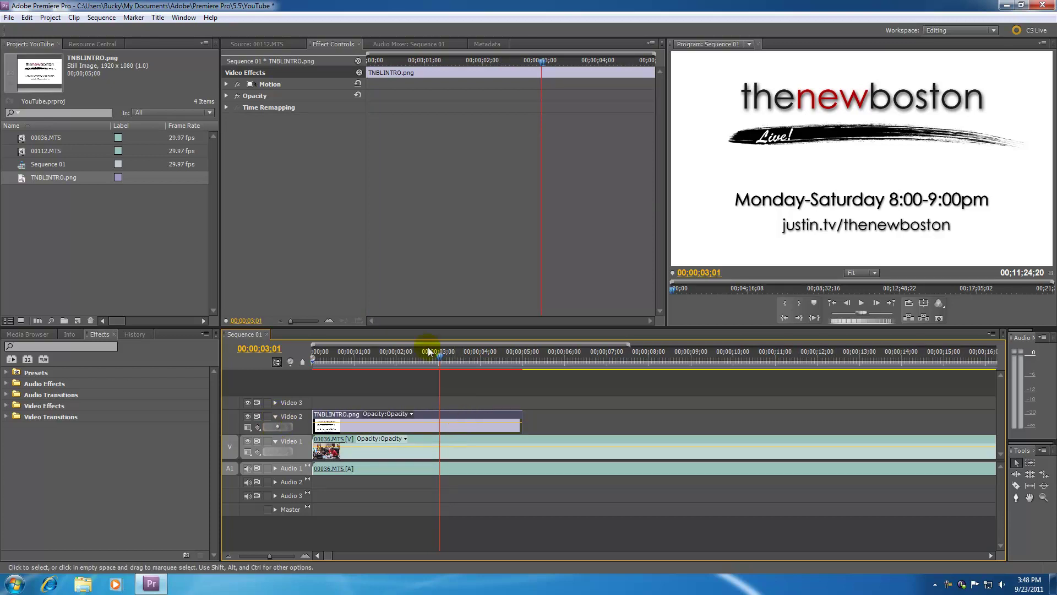
left_click(226, 96)
left_click(234, 108)
Keyframe opacity at 100% at 00;00;03;01 and 0% at 00;00;05;00, then scrub to preview
mouse_move(540, 63)
left_mouse_down()
mouse_move(506, 66)
mouse_move(541, 65)
left_mouse_up()
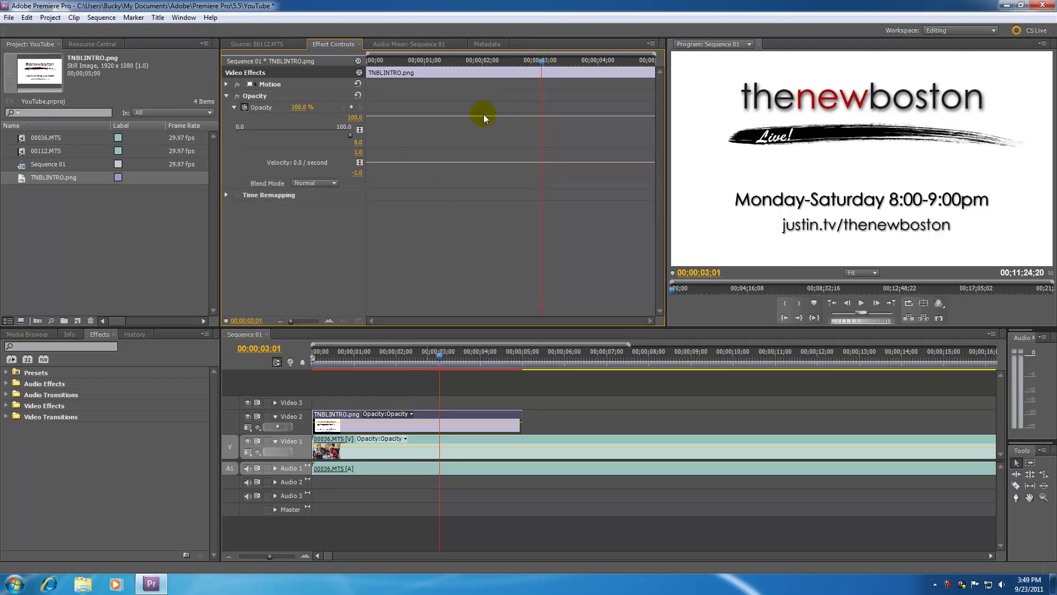
left_click(351, 107)
left_click_drag(542, 60, 654, 69)
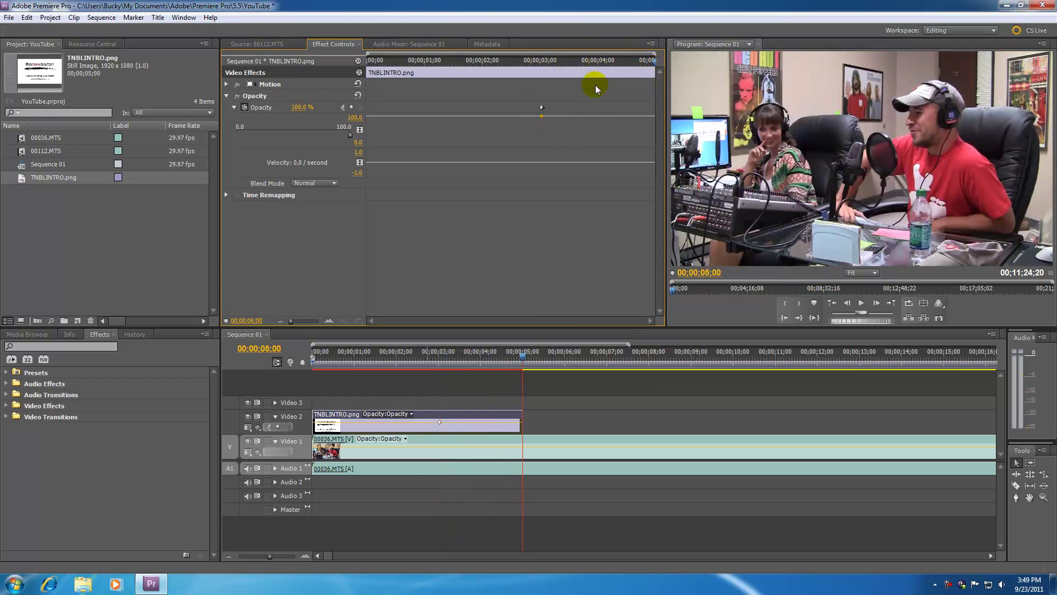
left_click_drag(350, 134, 223, 143)
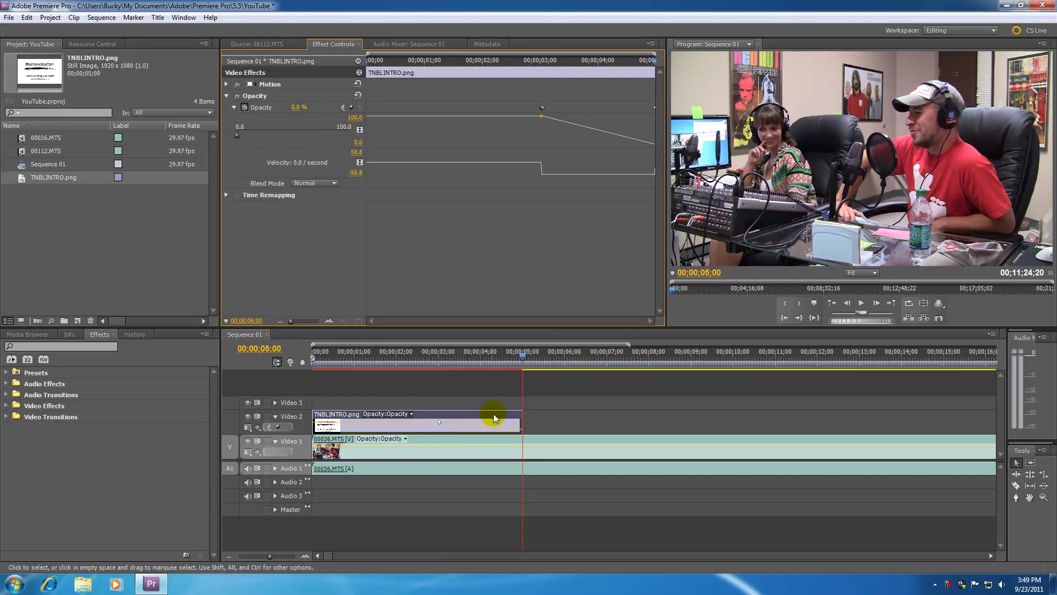
left_click(502, 362)
left_click_drag(502, 361, 522, 371)
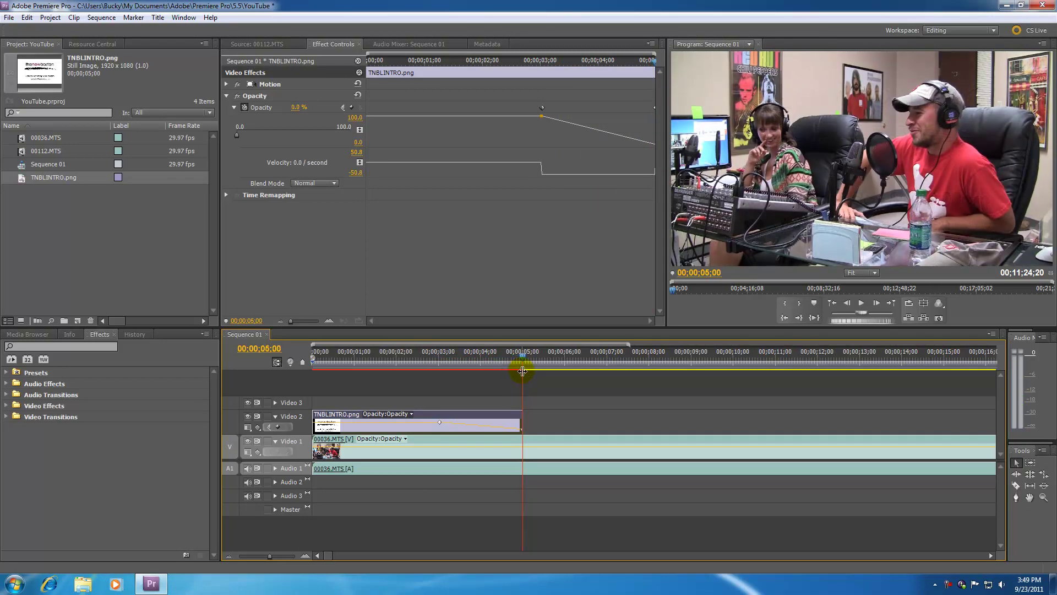
left_click_drag(522, 356, 307, 371)
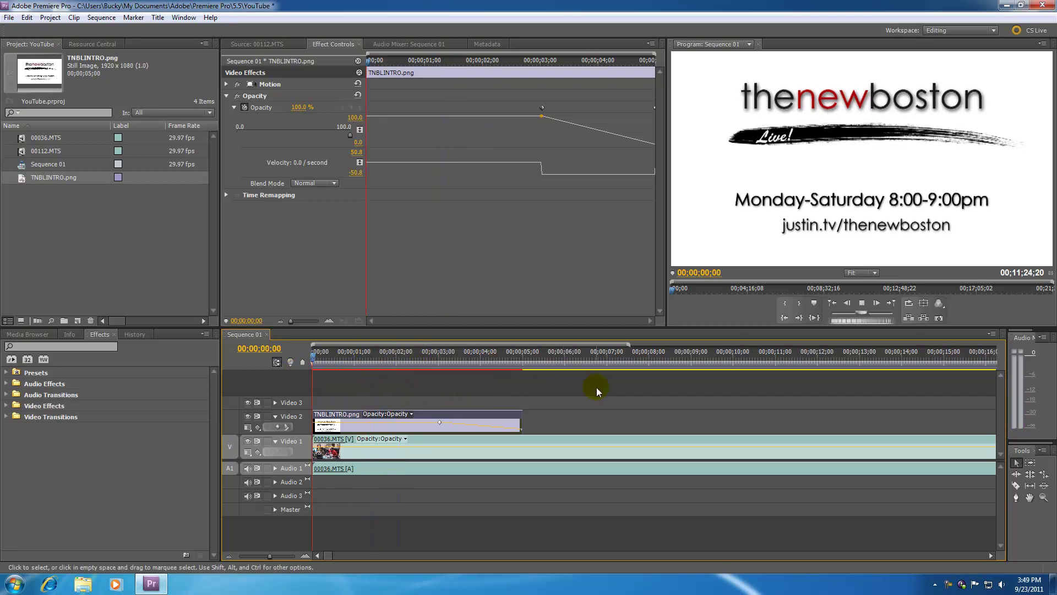
key("space")
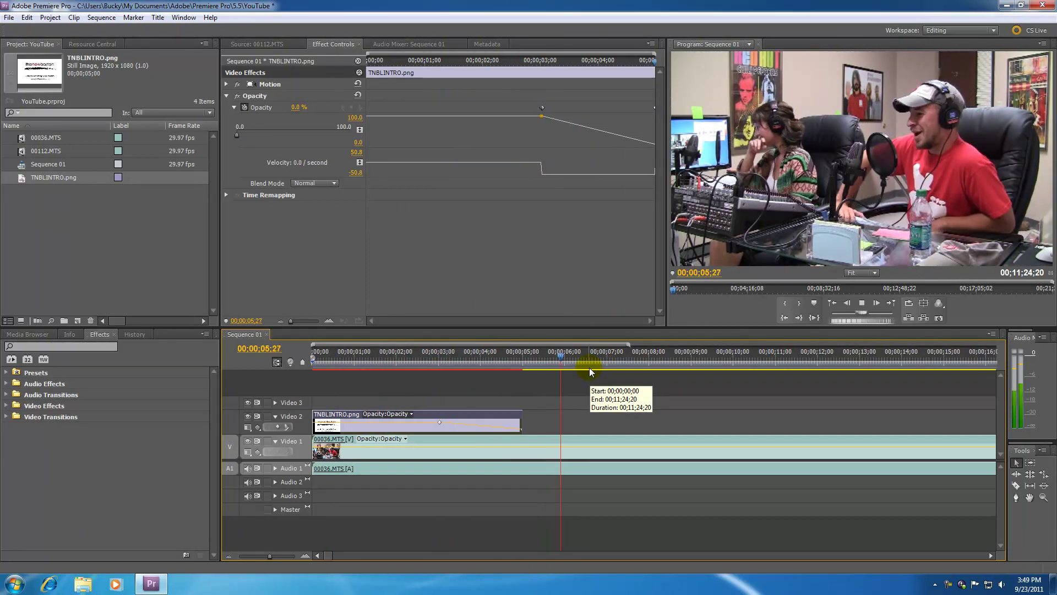
key("space")
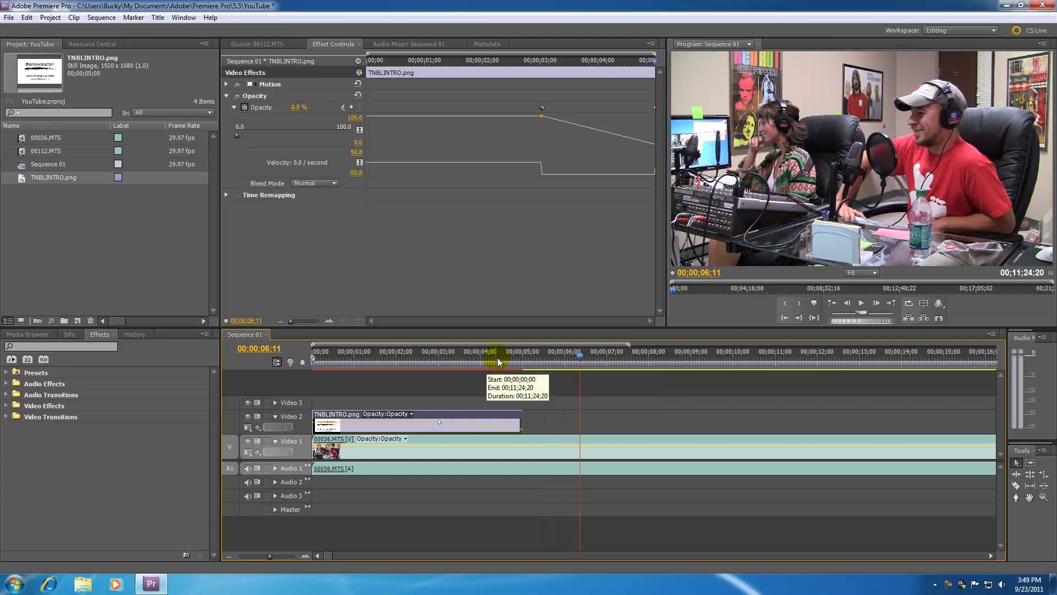
key("Home")
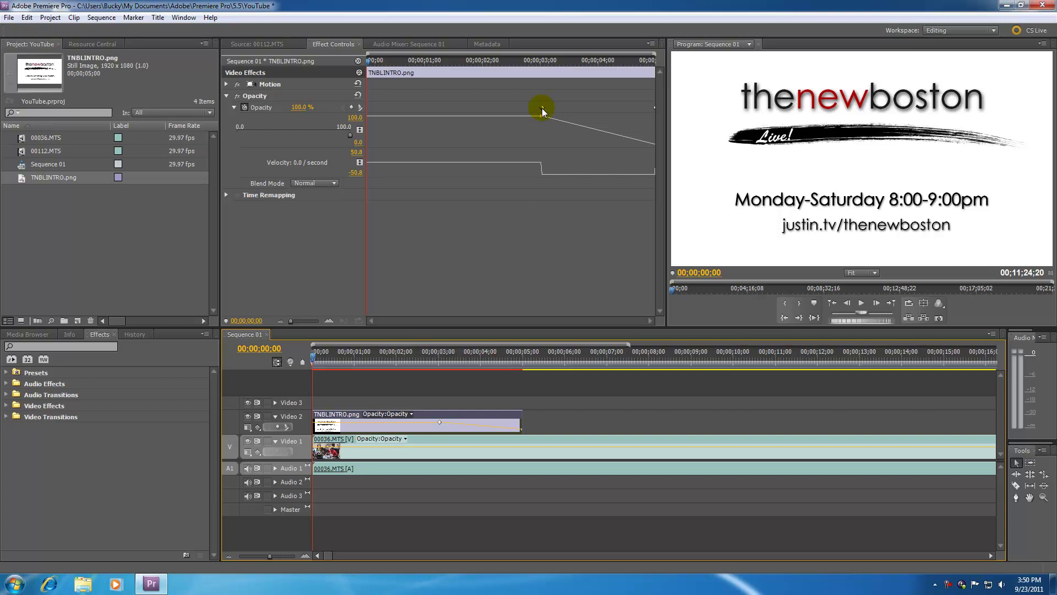
Add a 100% Opacity keyframe at 00;00;00;27 and 0% at the start, then preview the fade-in
left_click(401, 61)
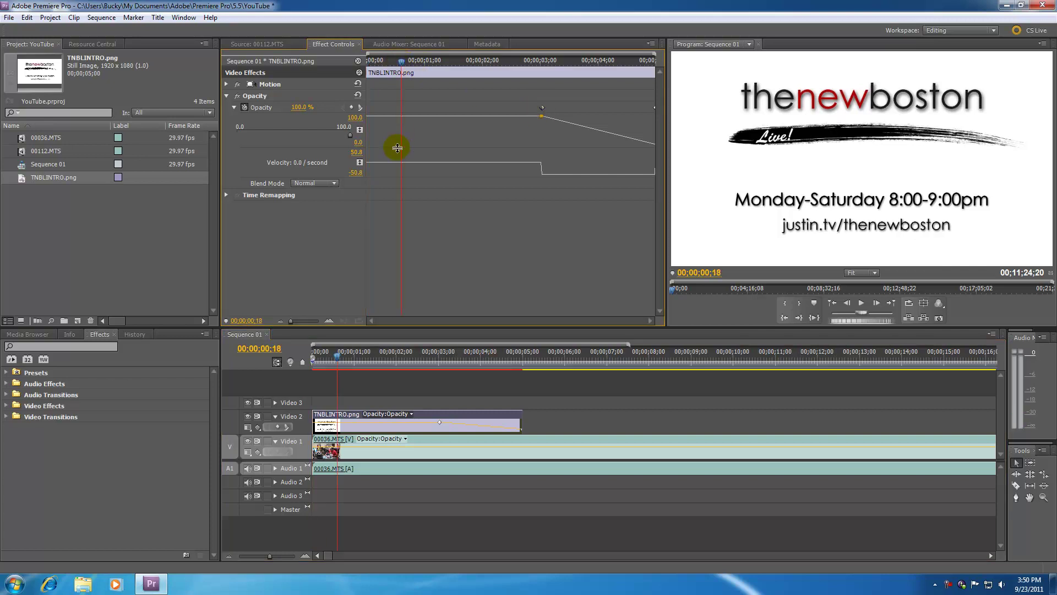
left_click_drag(401, 62, 351, 72)
left_click(351, 107)
left_click_drag(350, 135, 211, 169)
key("space")
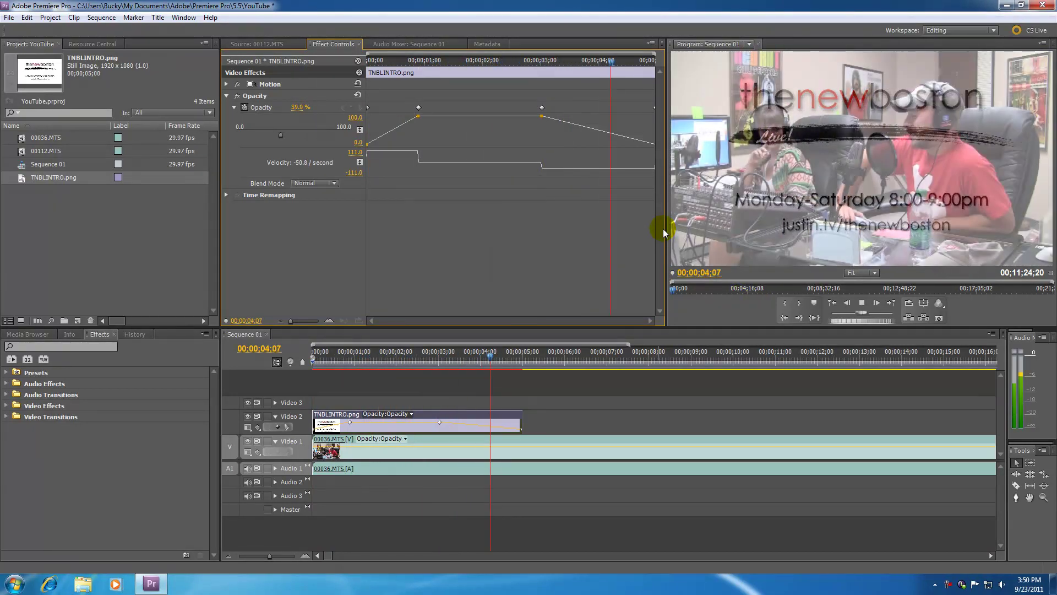
key("space")
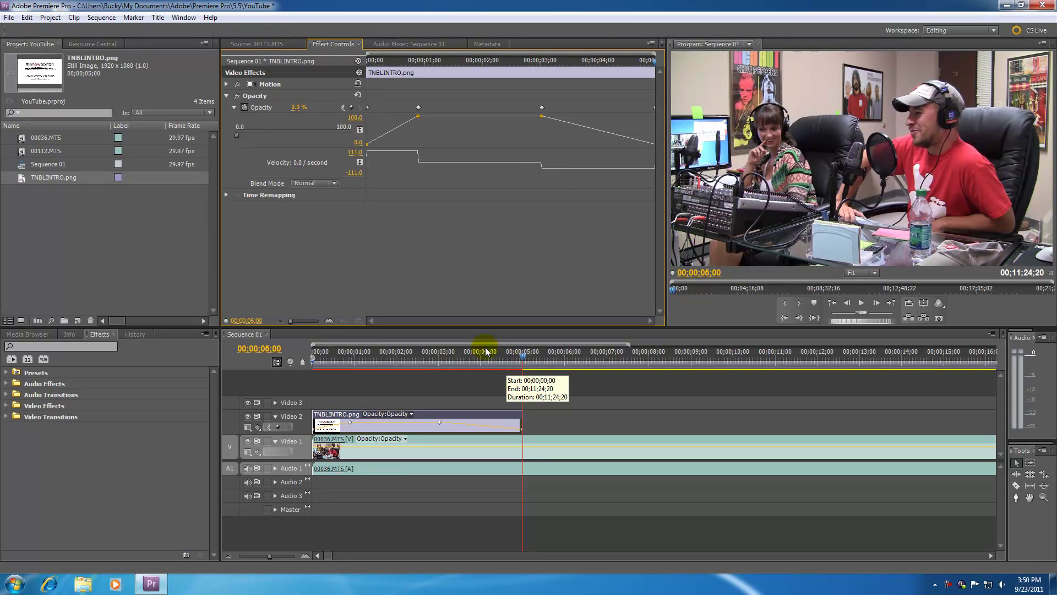
Reset the title's Opacity to 100% and remove every opacity keyframe, through the last one at 05;00
left_click(358, 97)
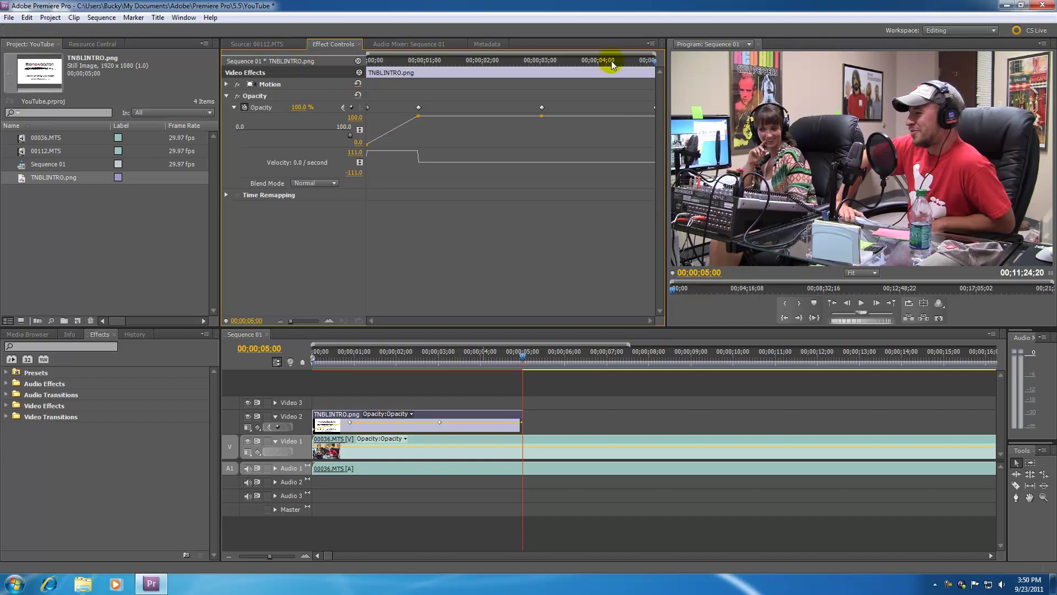
left_click(567, 63)
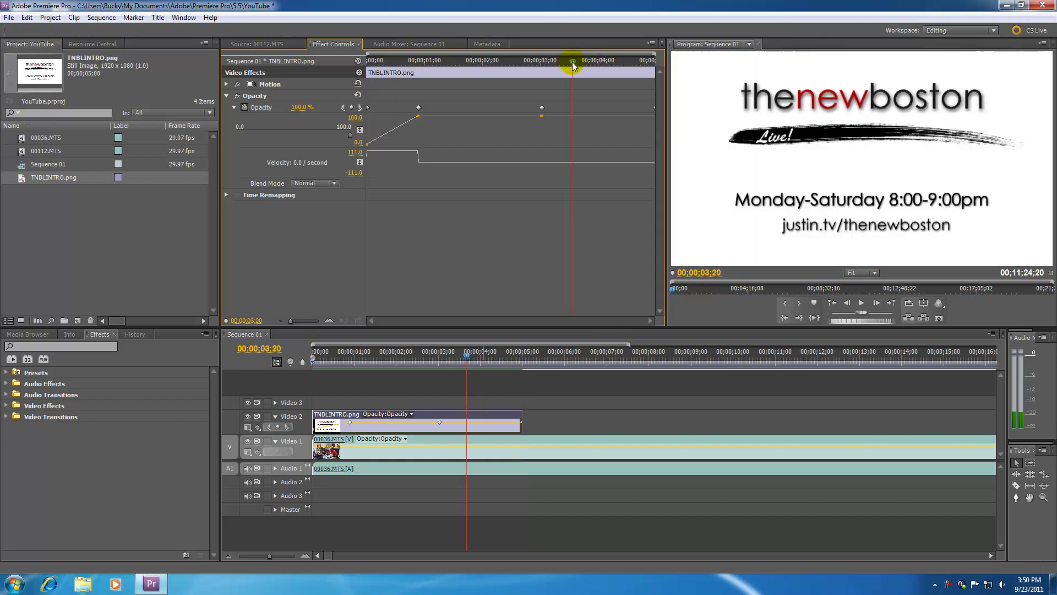
left_click_drag(568, 65, 554, 61)
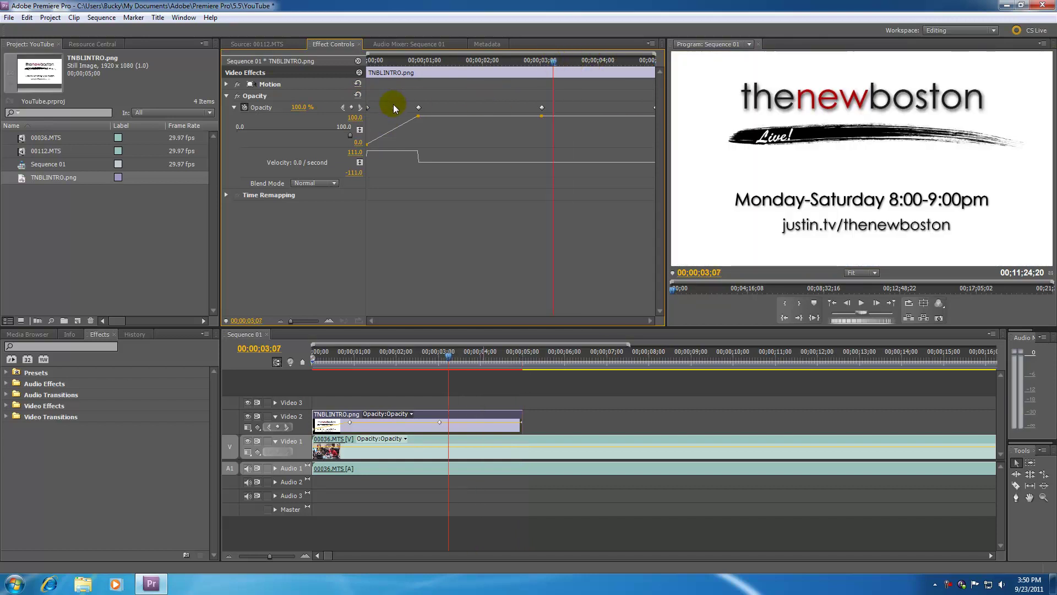
left_click(343, 108)
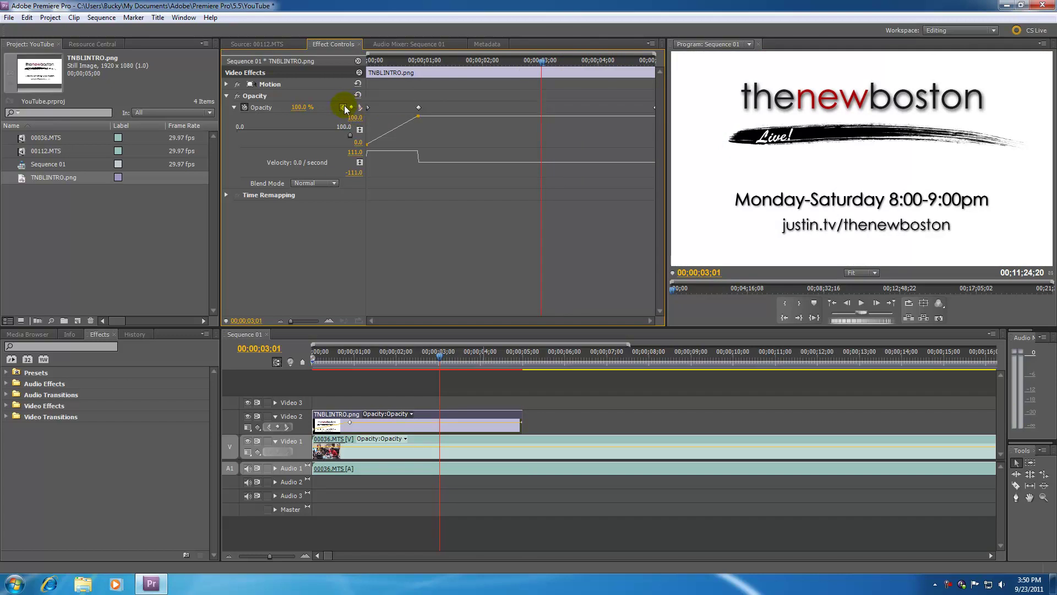
left_click(343, 107)
left_click(352, 107)
left_click(343, 108)
left_click(352, 107)
left_click(361, 107)
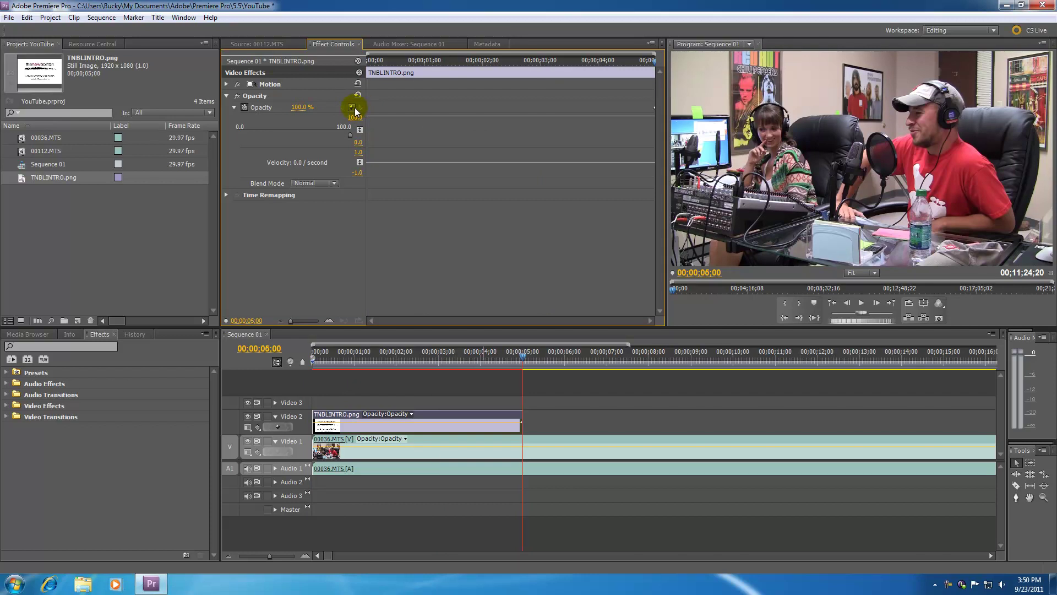
left_click(352, 108)
right_click(947, 585)
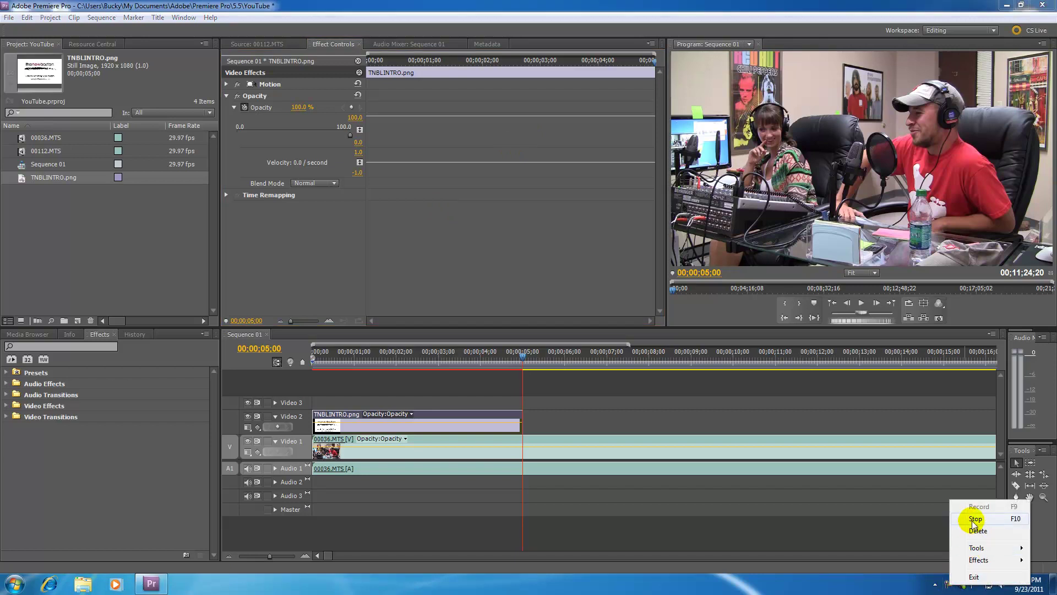